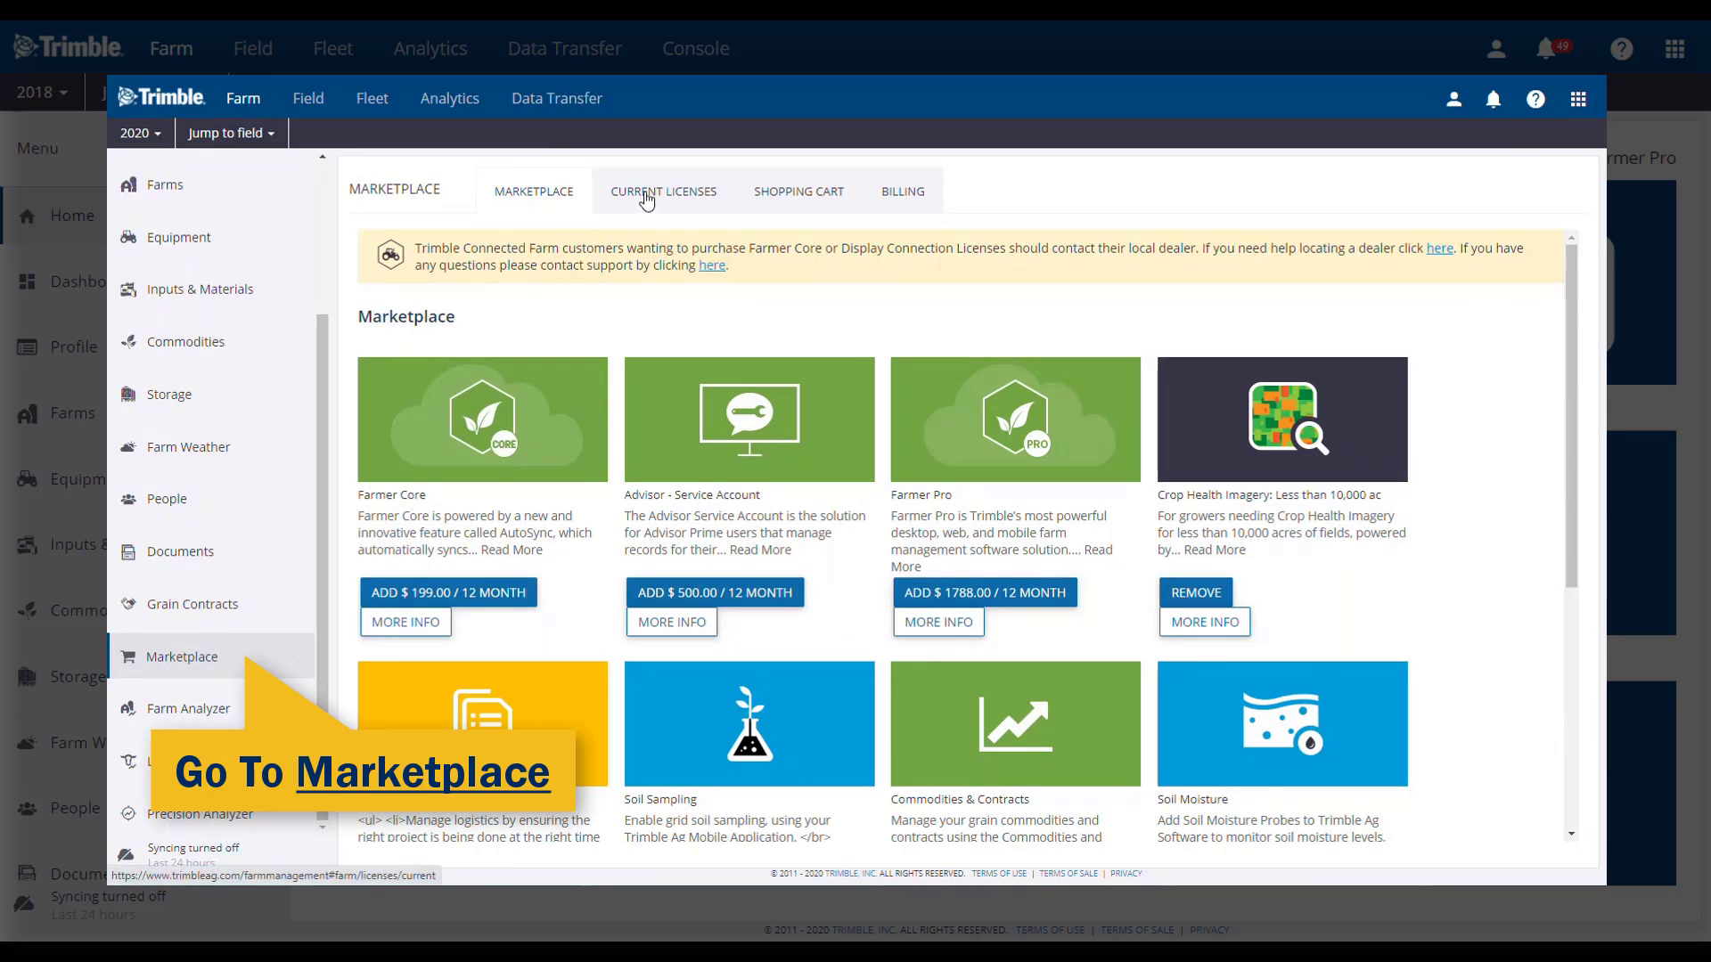
- Confirm Farmer Pro under Farm Subscriptions in Current Licenses, then return to the Marketplace
click(647, 197)
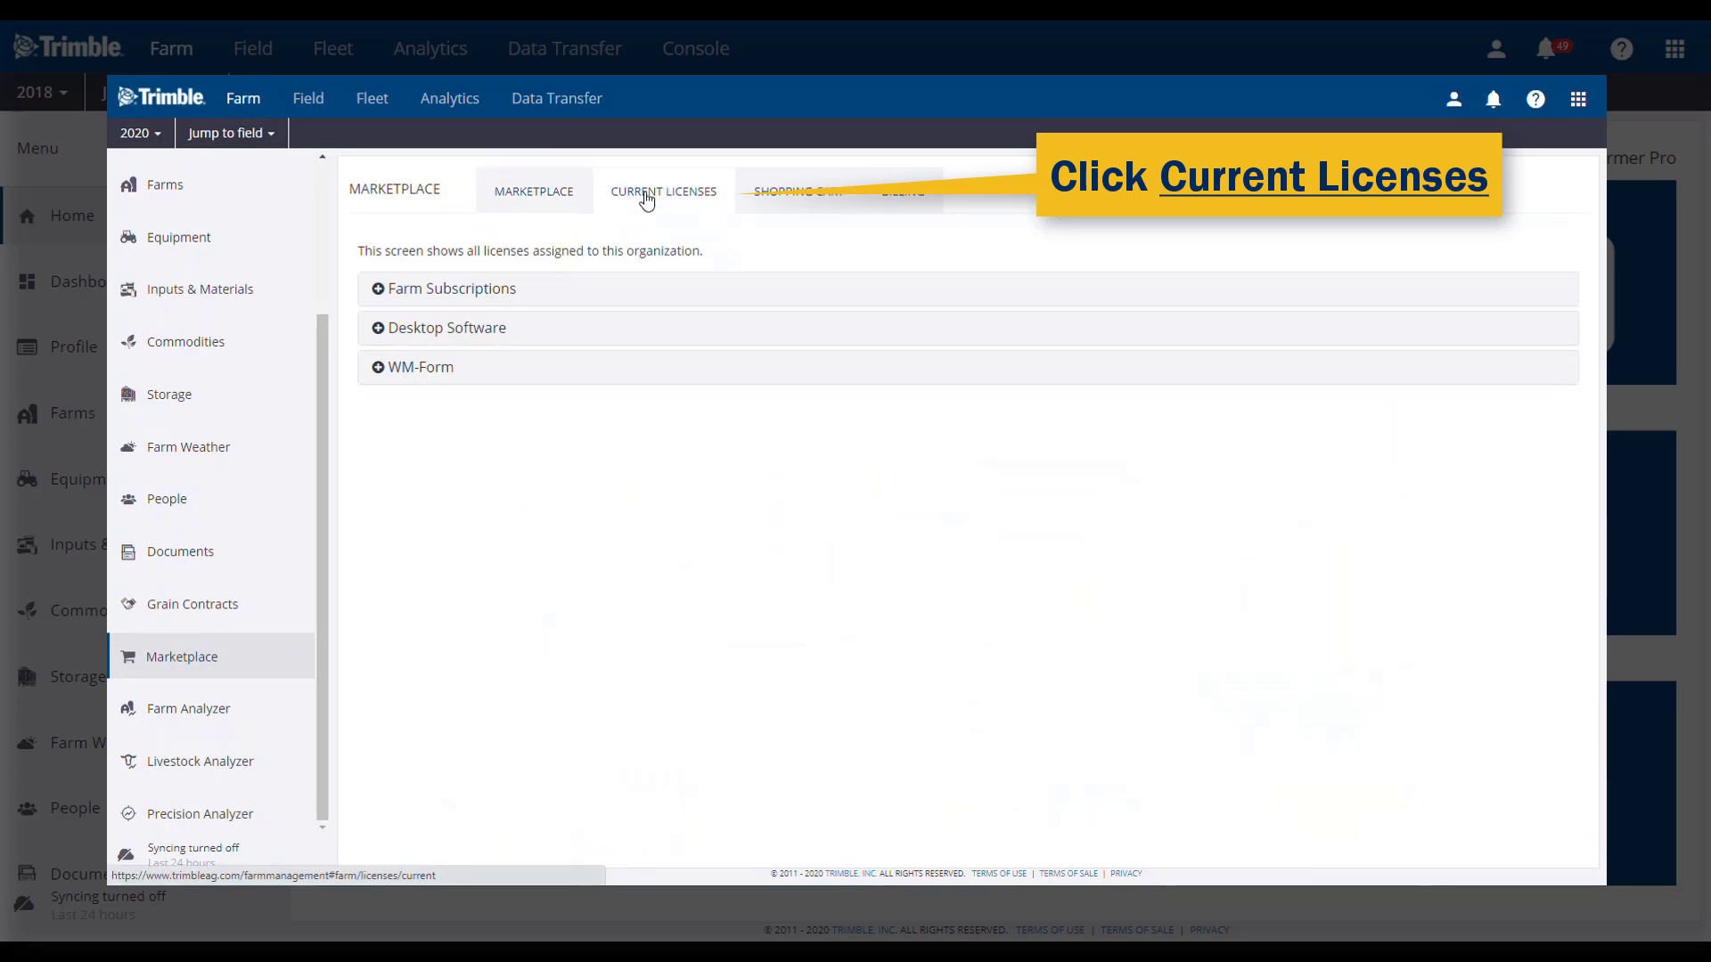
click(433, 294)
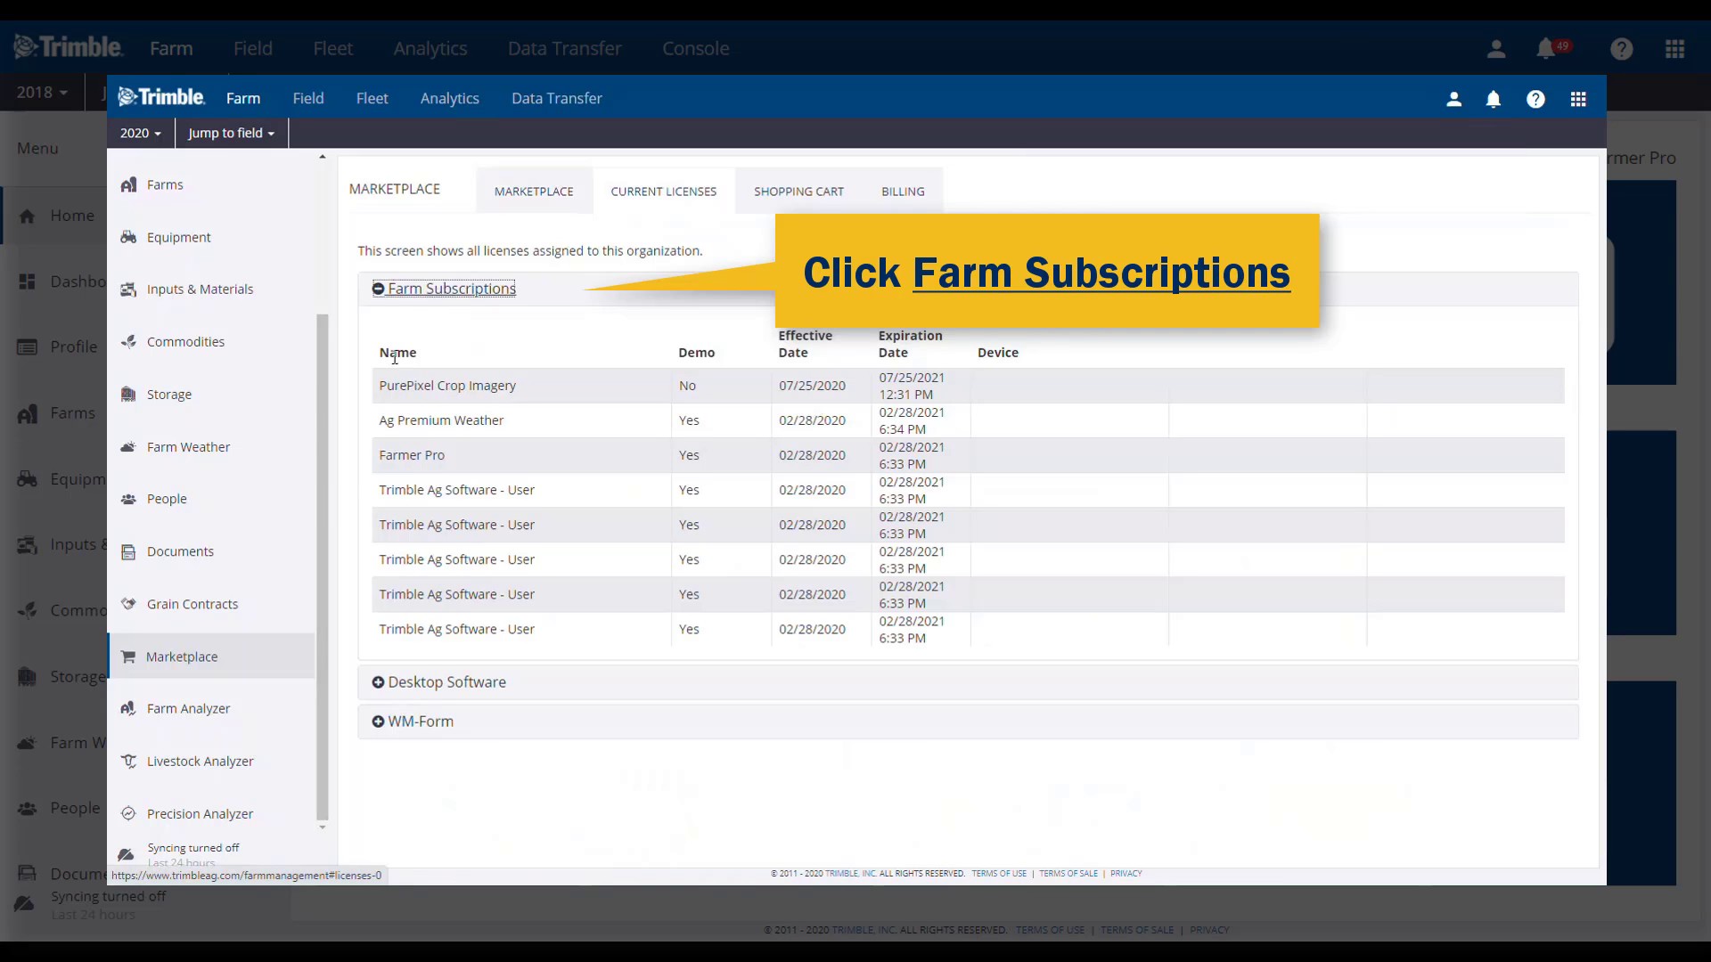
drag(382, 456, 447, 455)
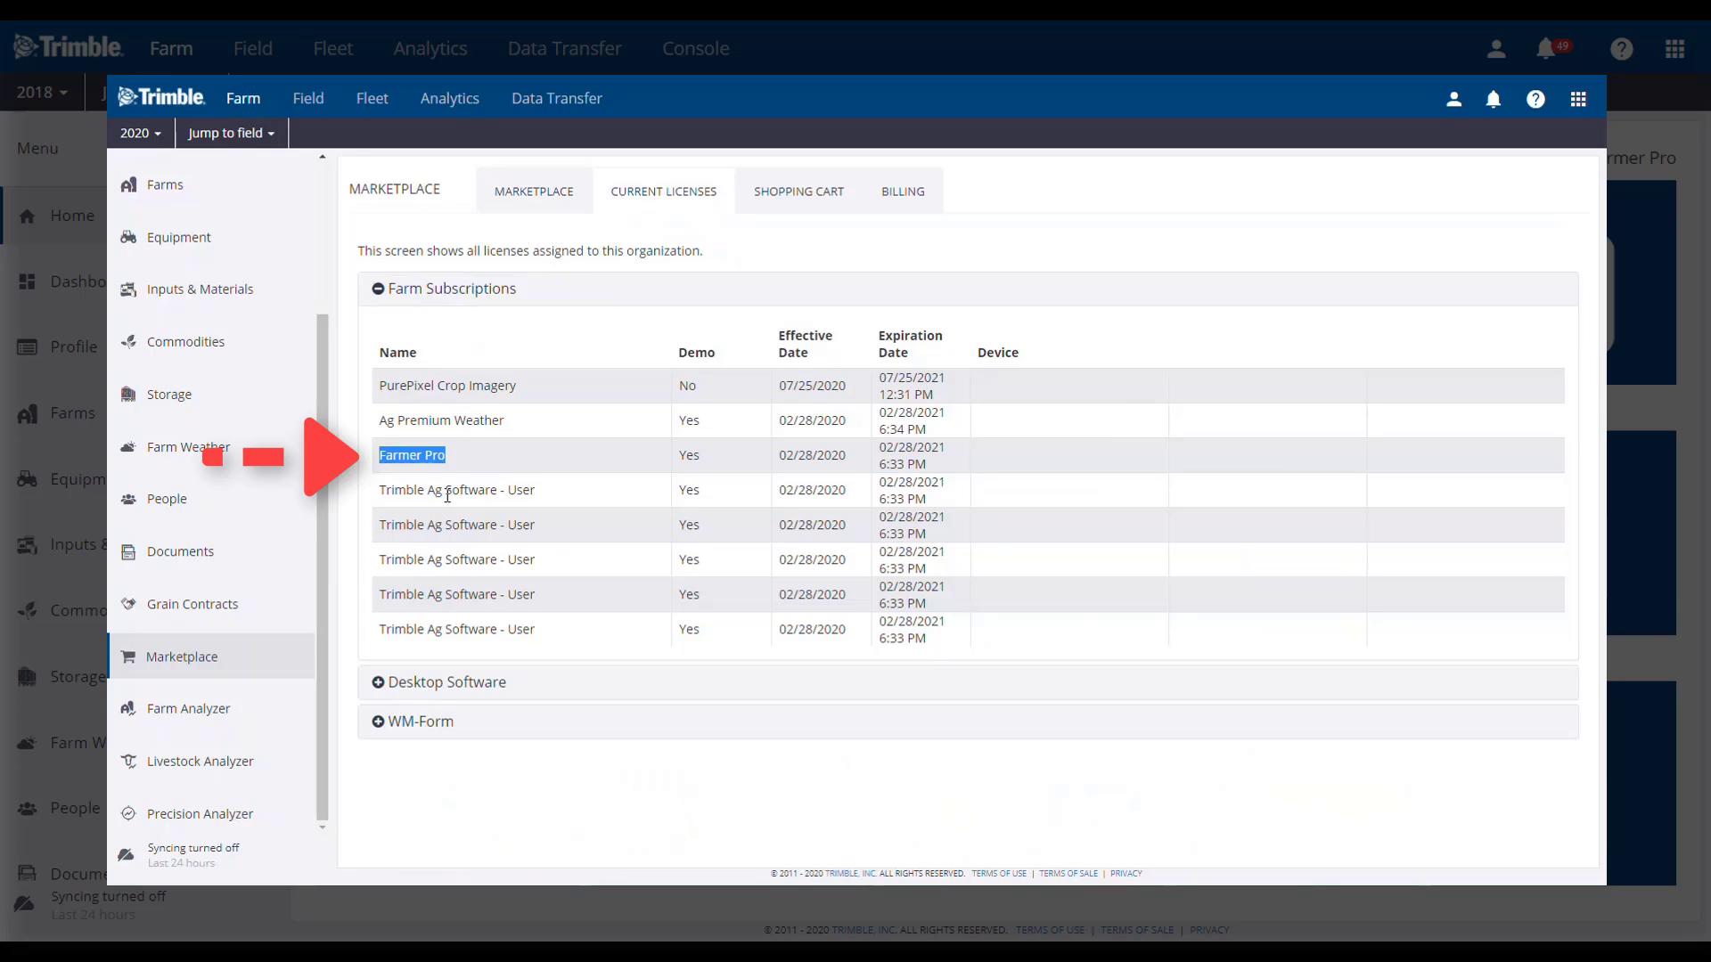
click(537, 198)
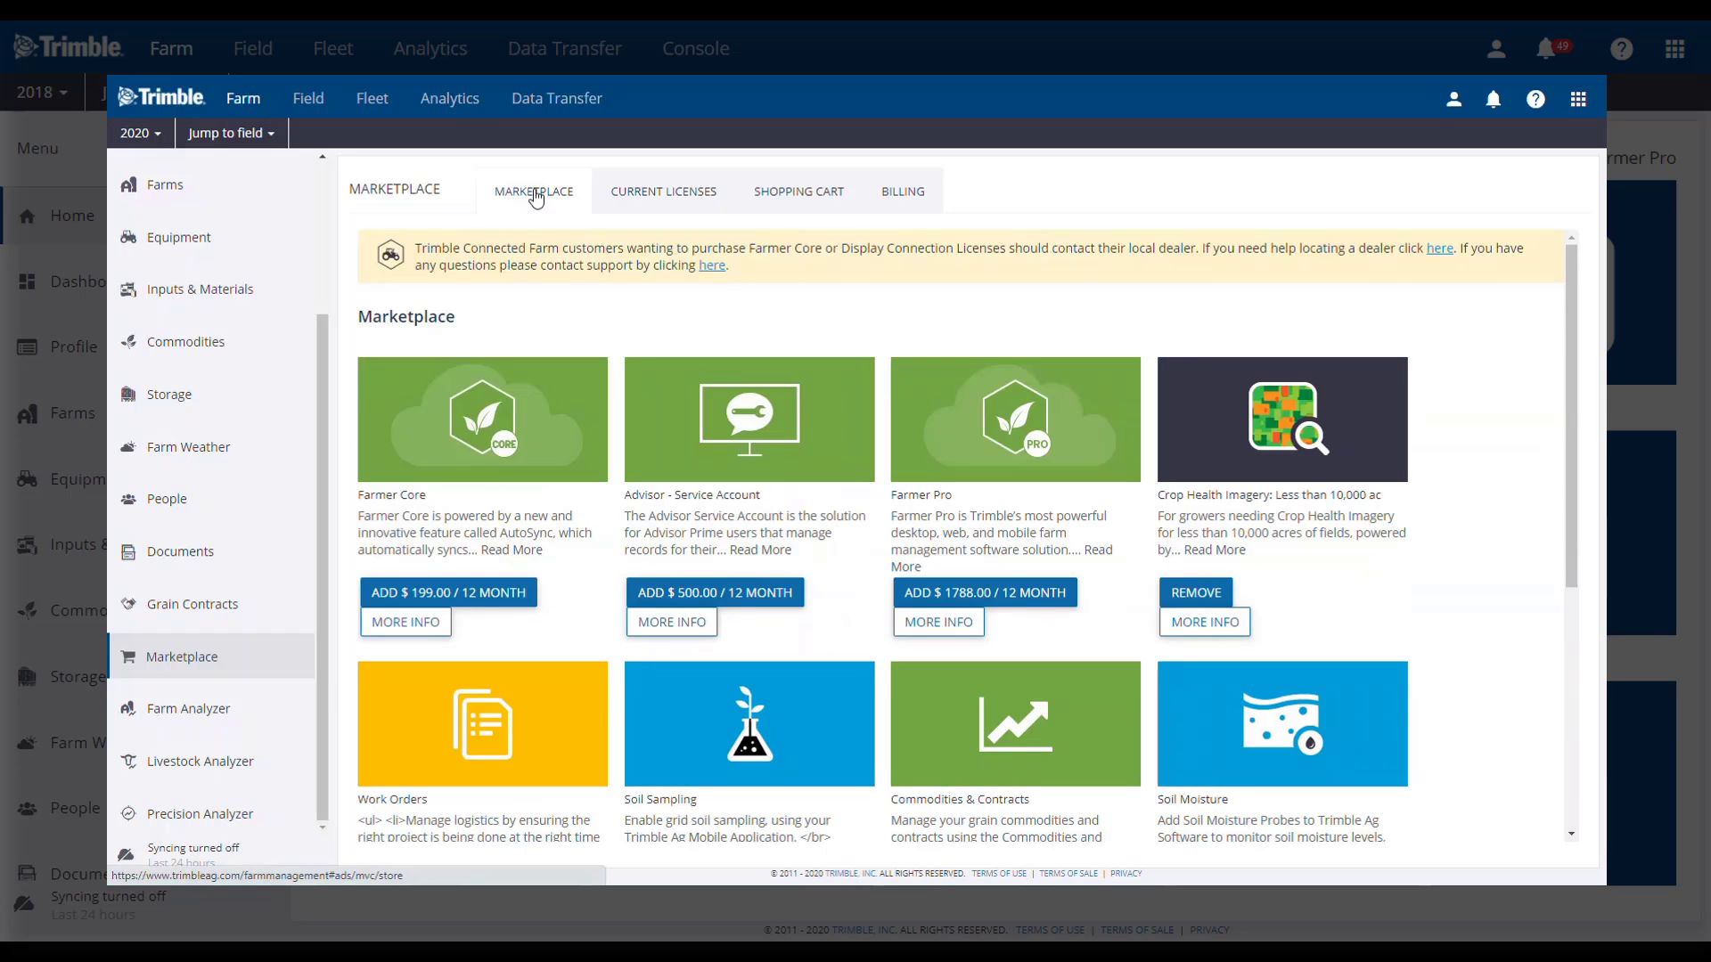
scroll(589, 445, down, 3)
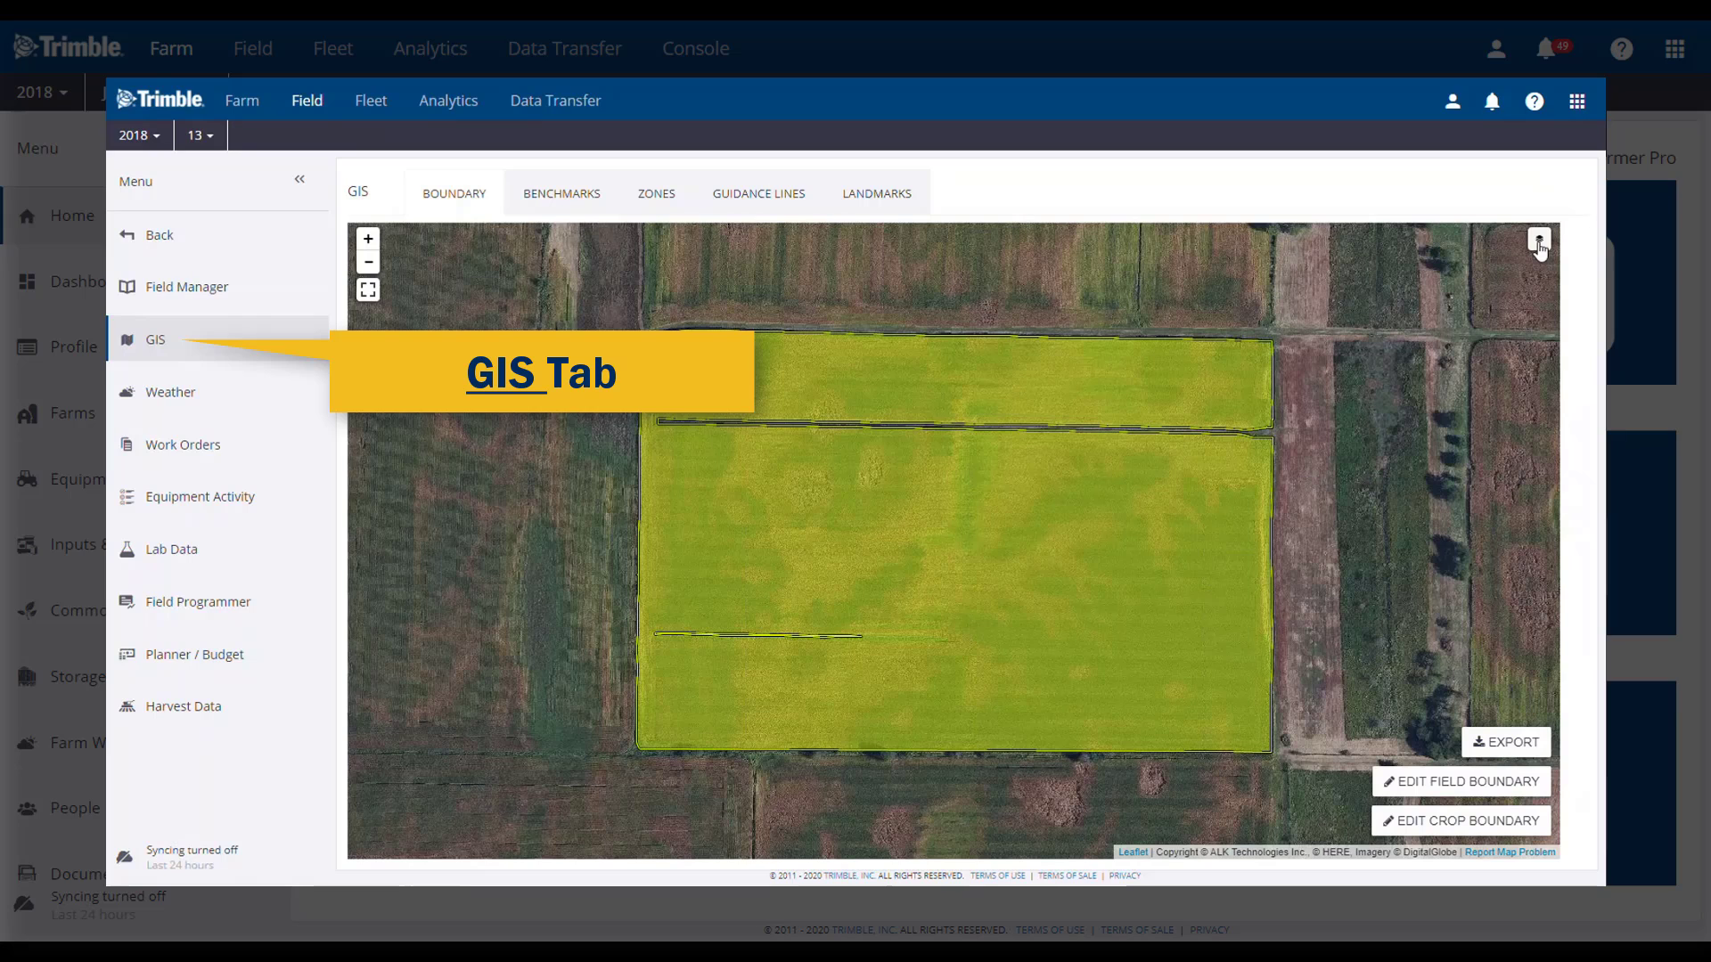
- In Manage Layers, check PowerZone 2.0 under Management Zones and save
click(1539, 248)
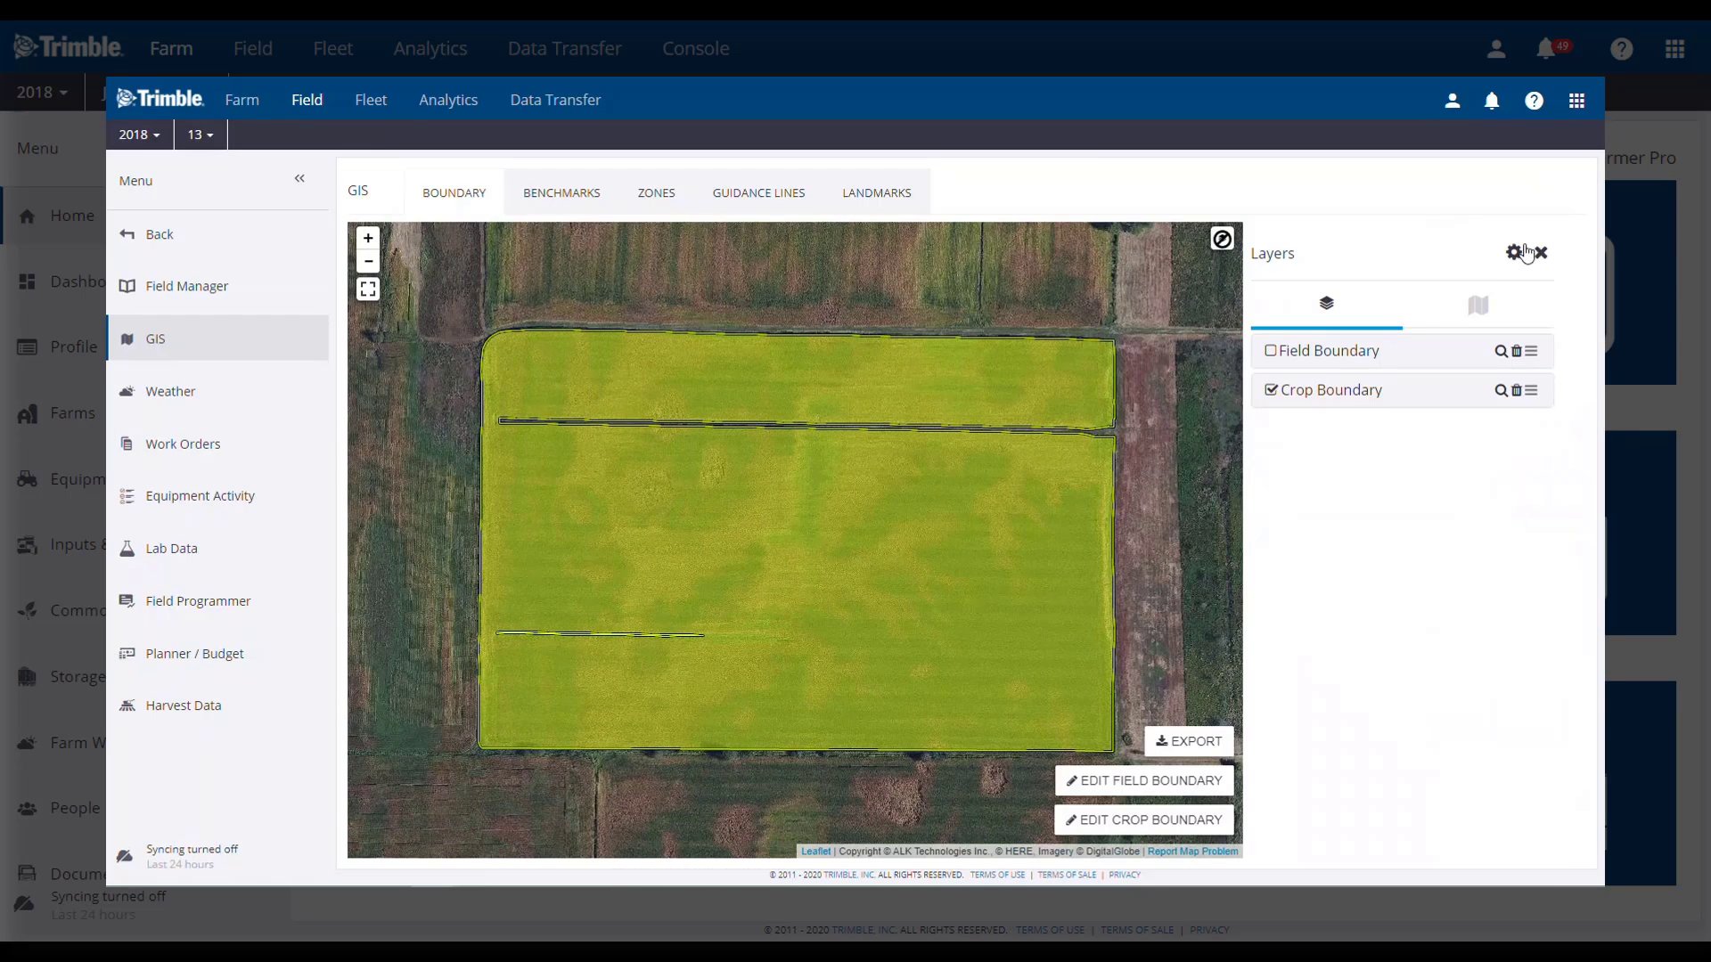
click(1513, 252)
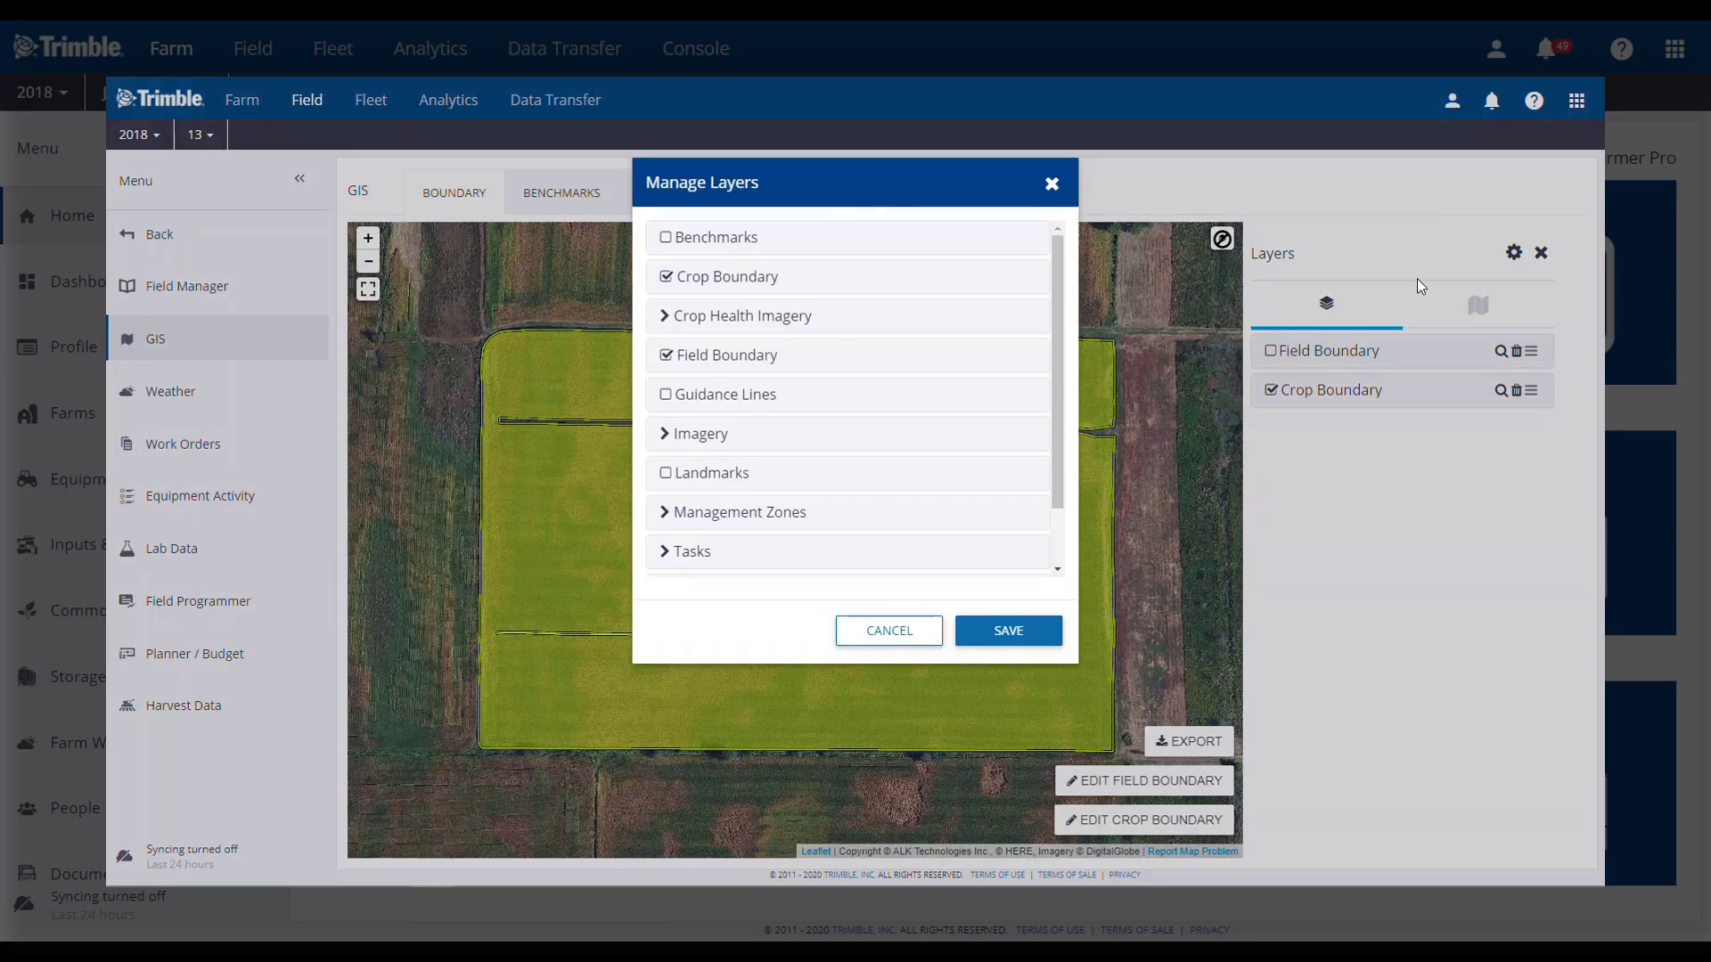
click(669, 520)
scroll(671, 524, down, 1)
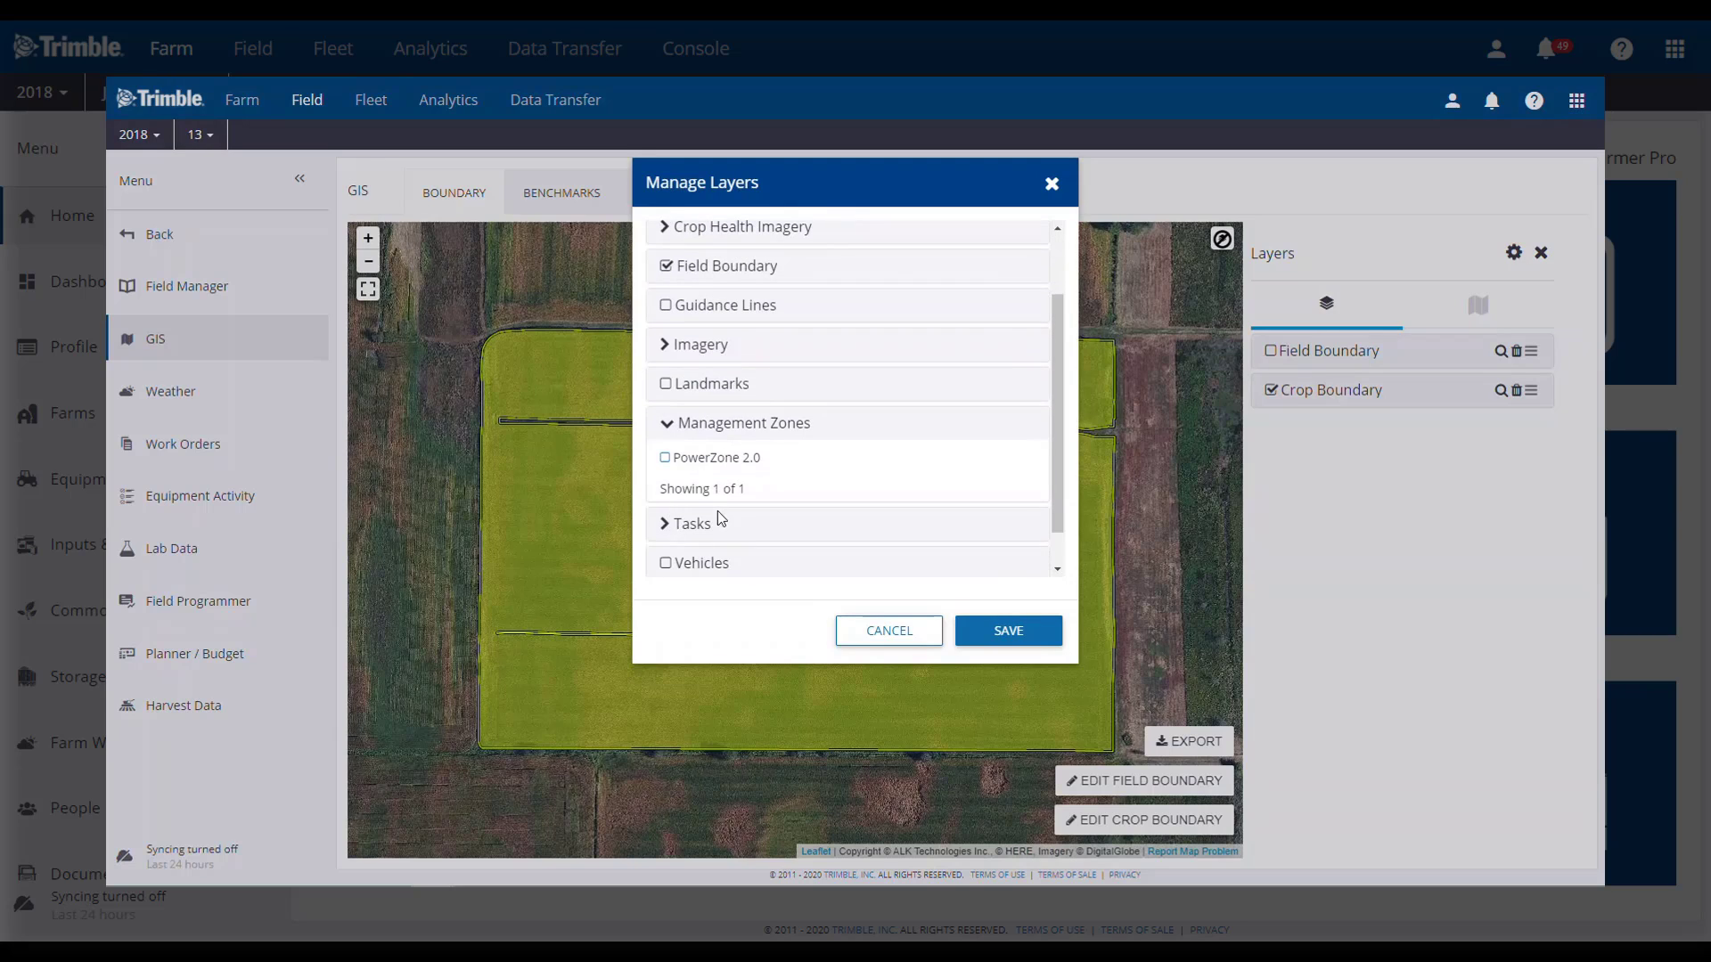
click(666, 459)
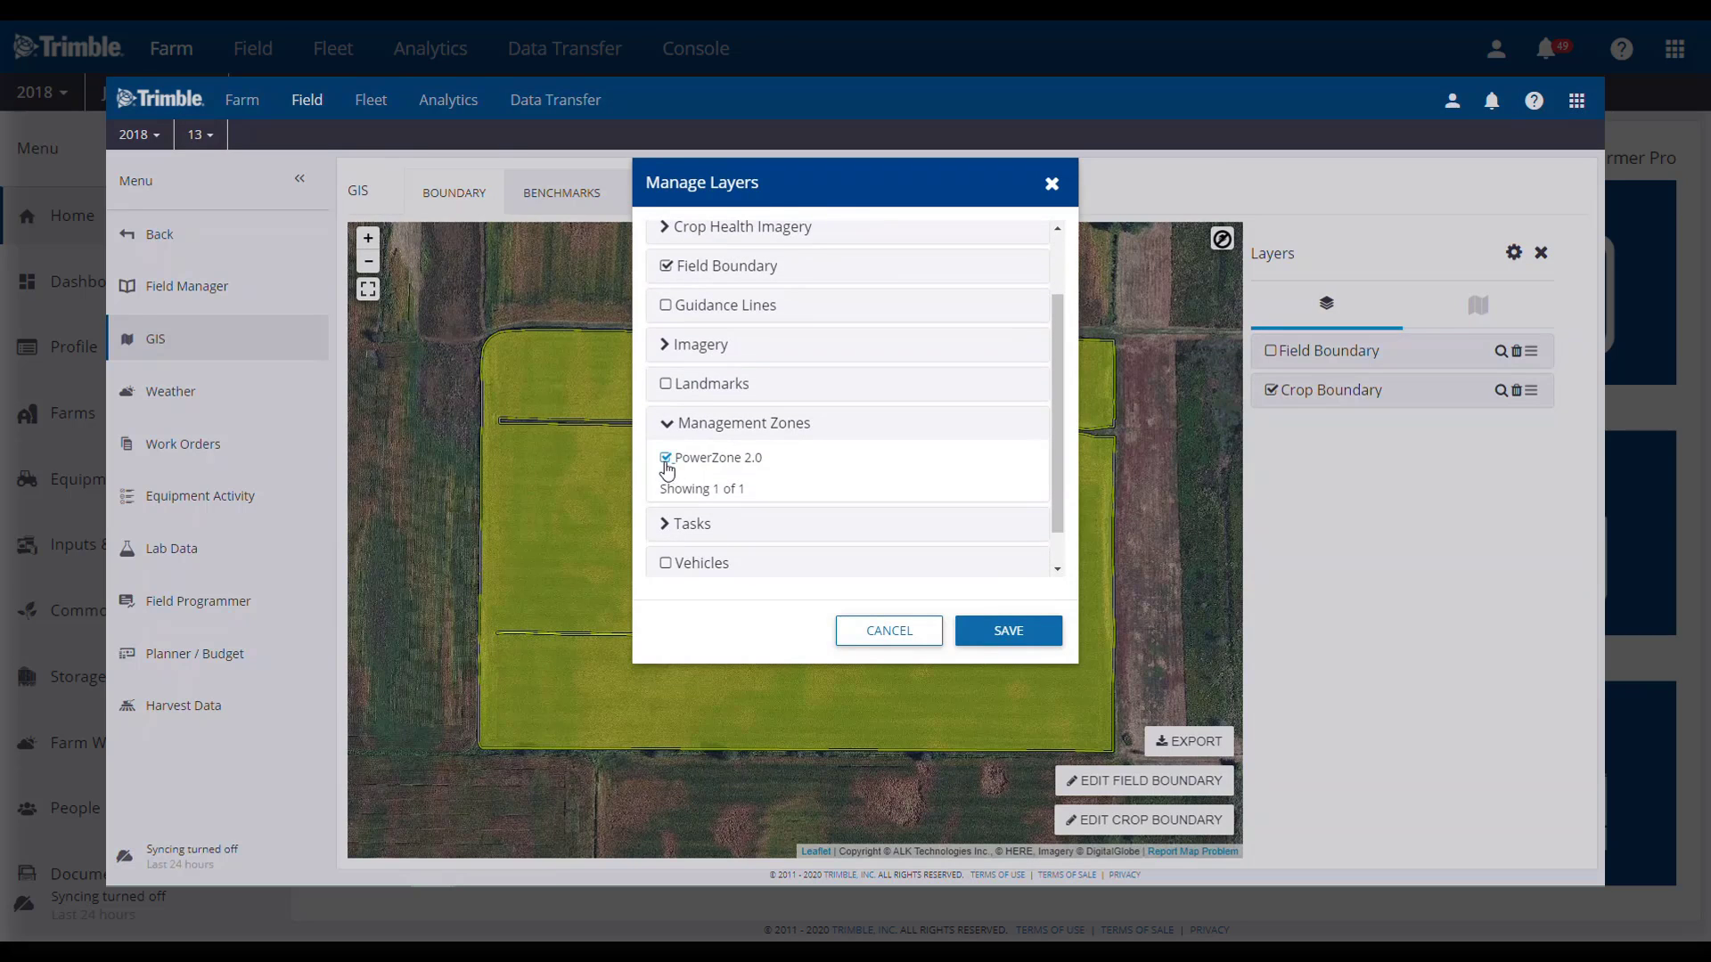
click(1004, 630)
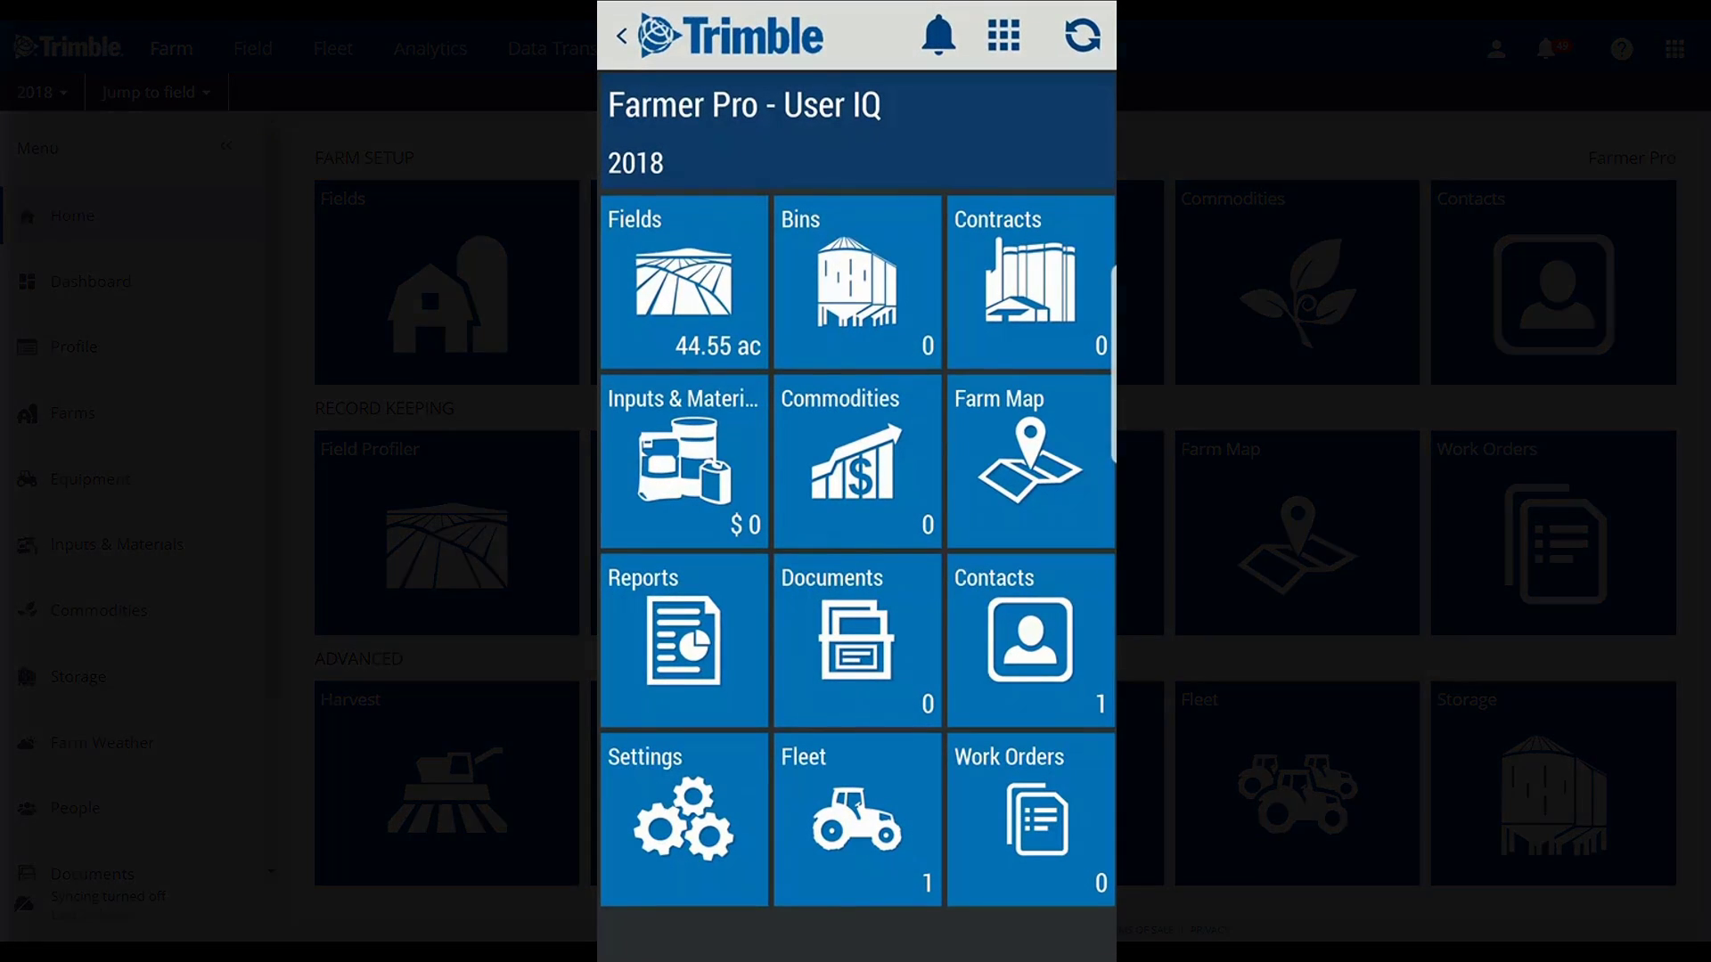
- Open the soil sampling jobs for Pump House Field - Zone
click(696, 297)
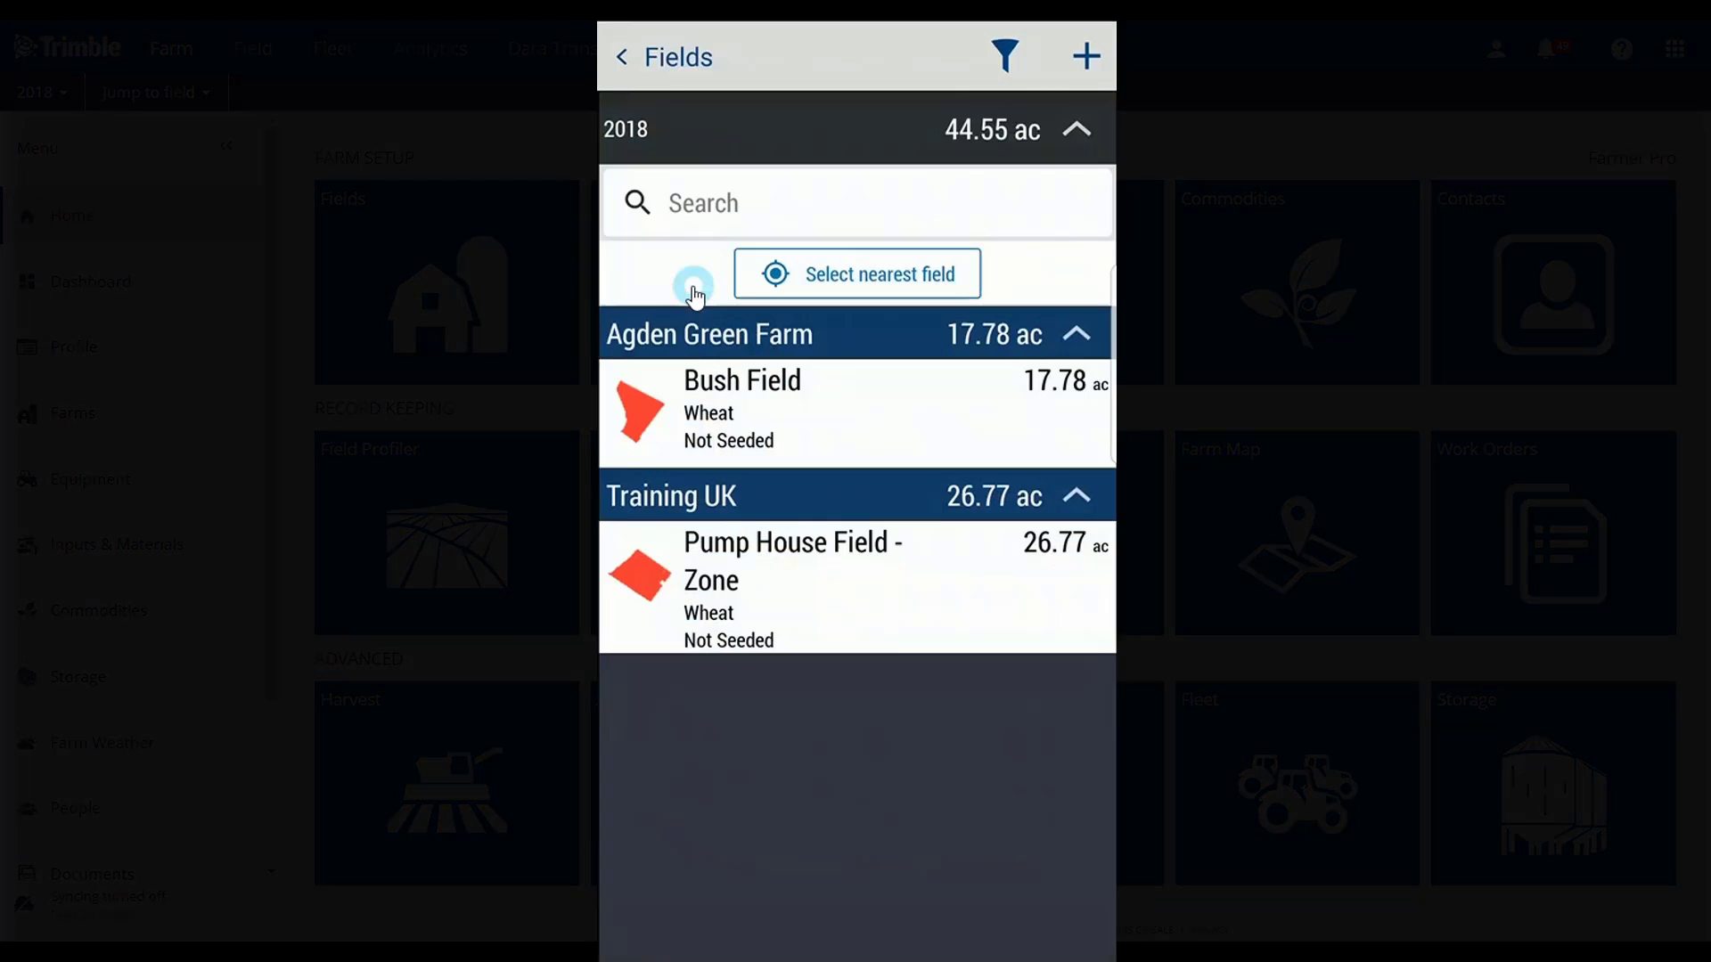
click(739, 561)
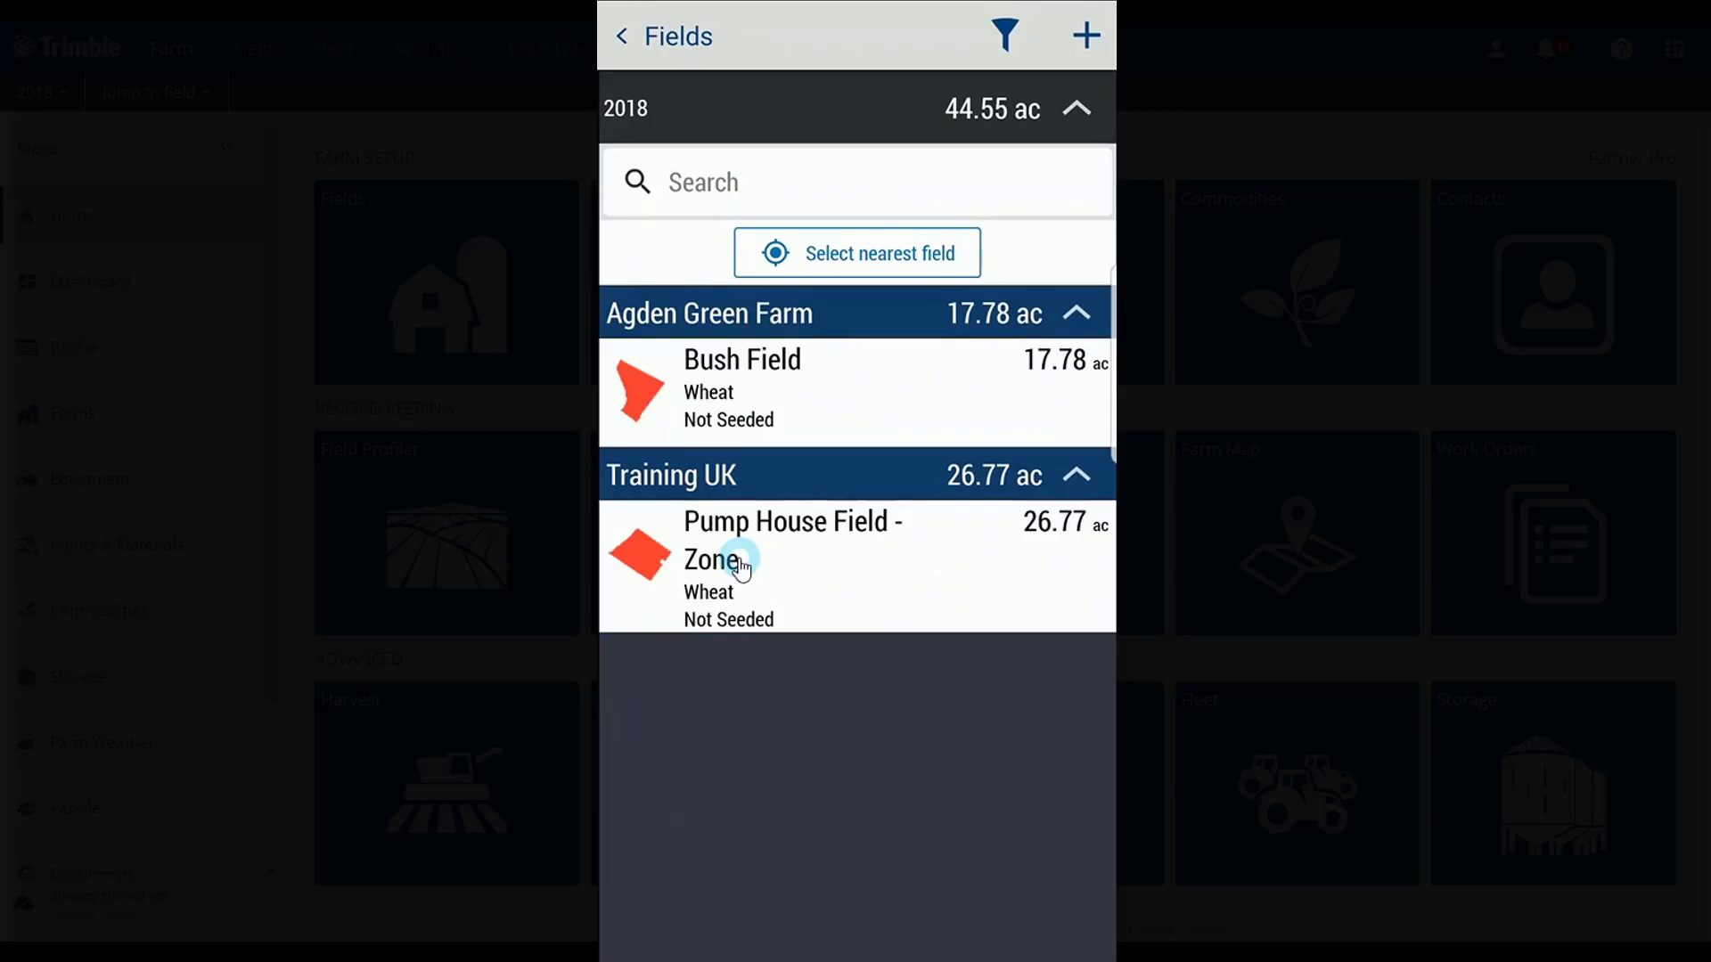
click(1046, 655)
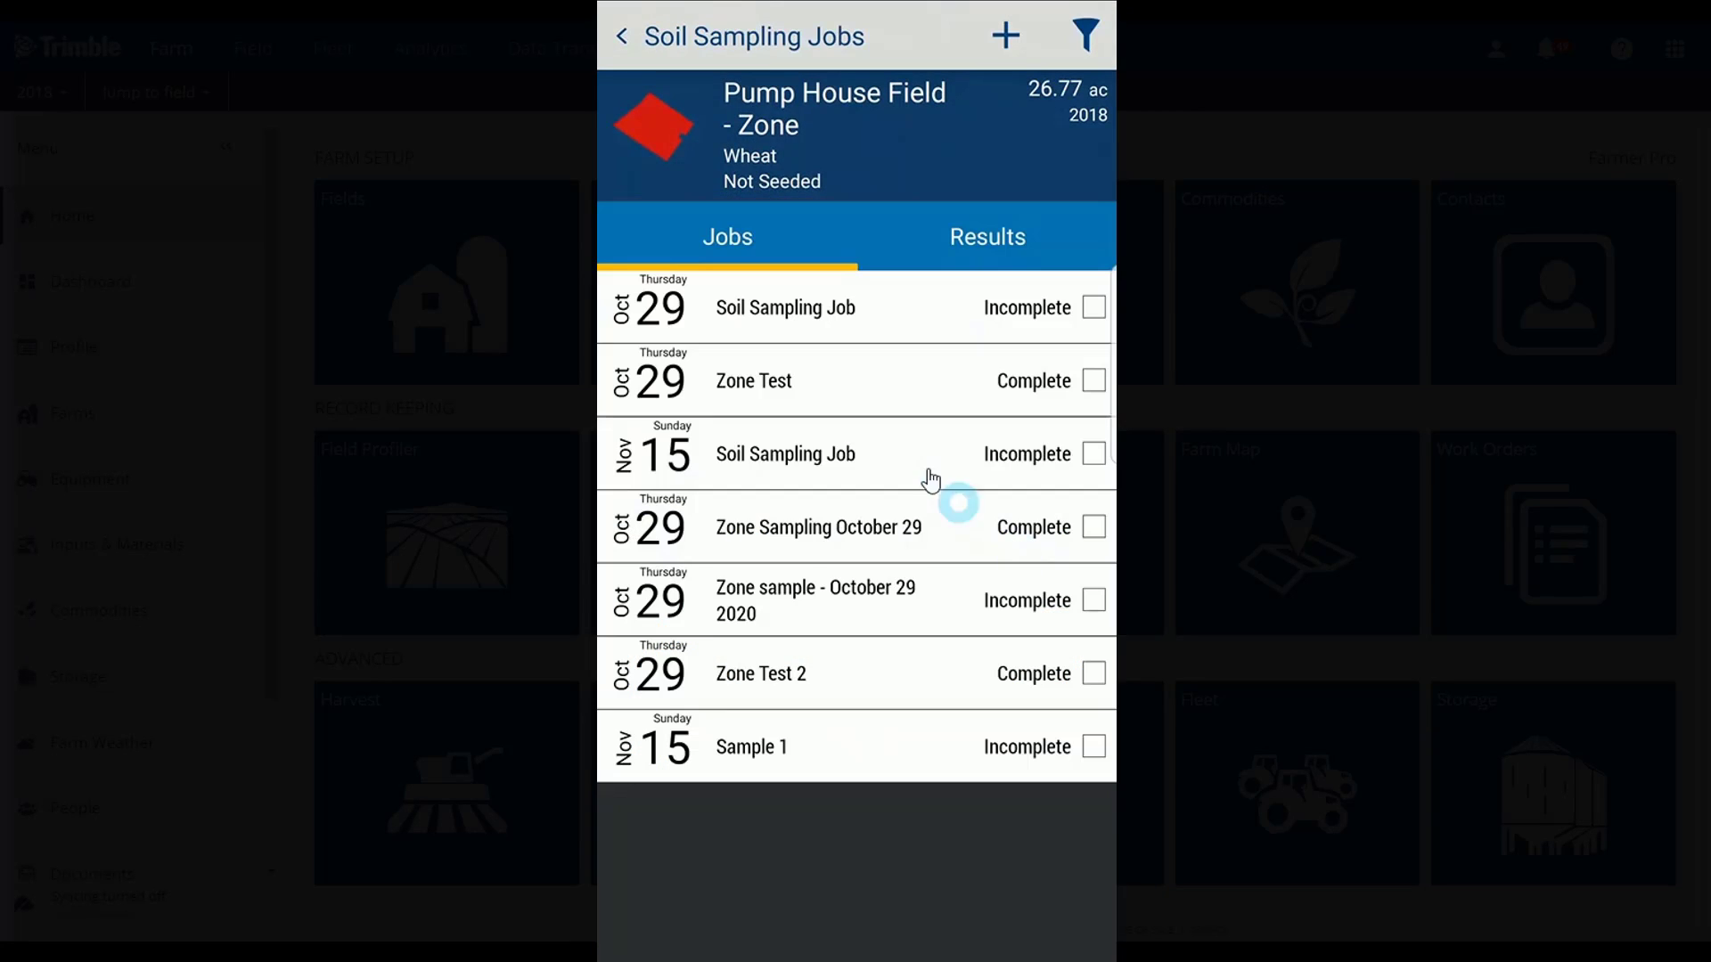
- Create a new zone sampling job named 'Sample 2'
click(1007, 37)
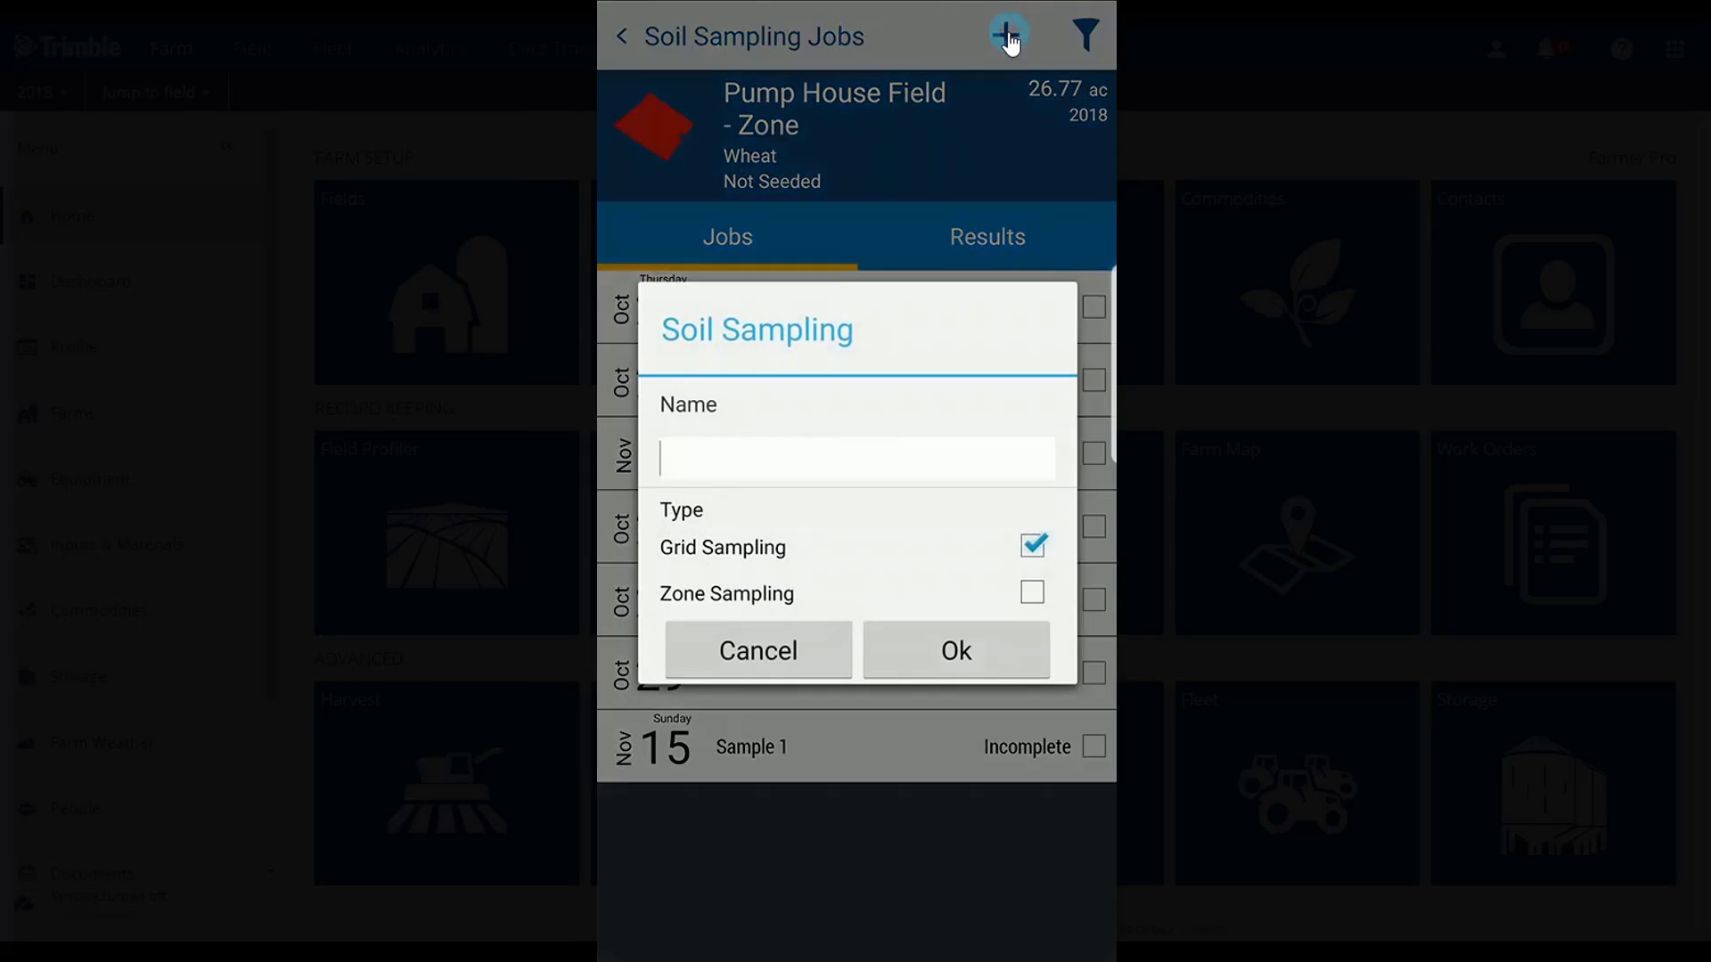
text(Sample 2)
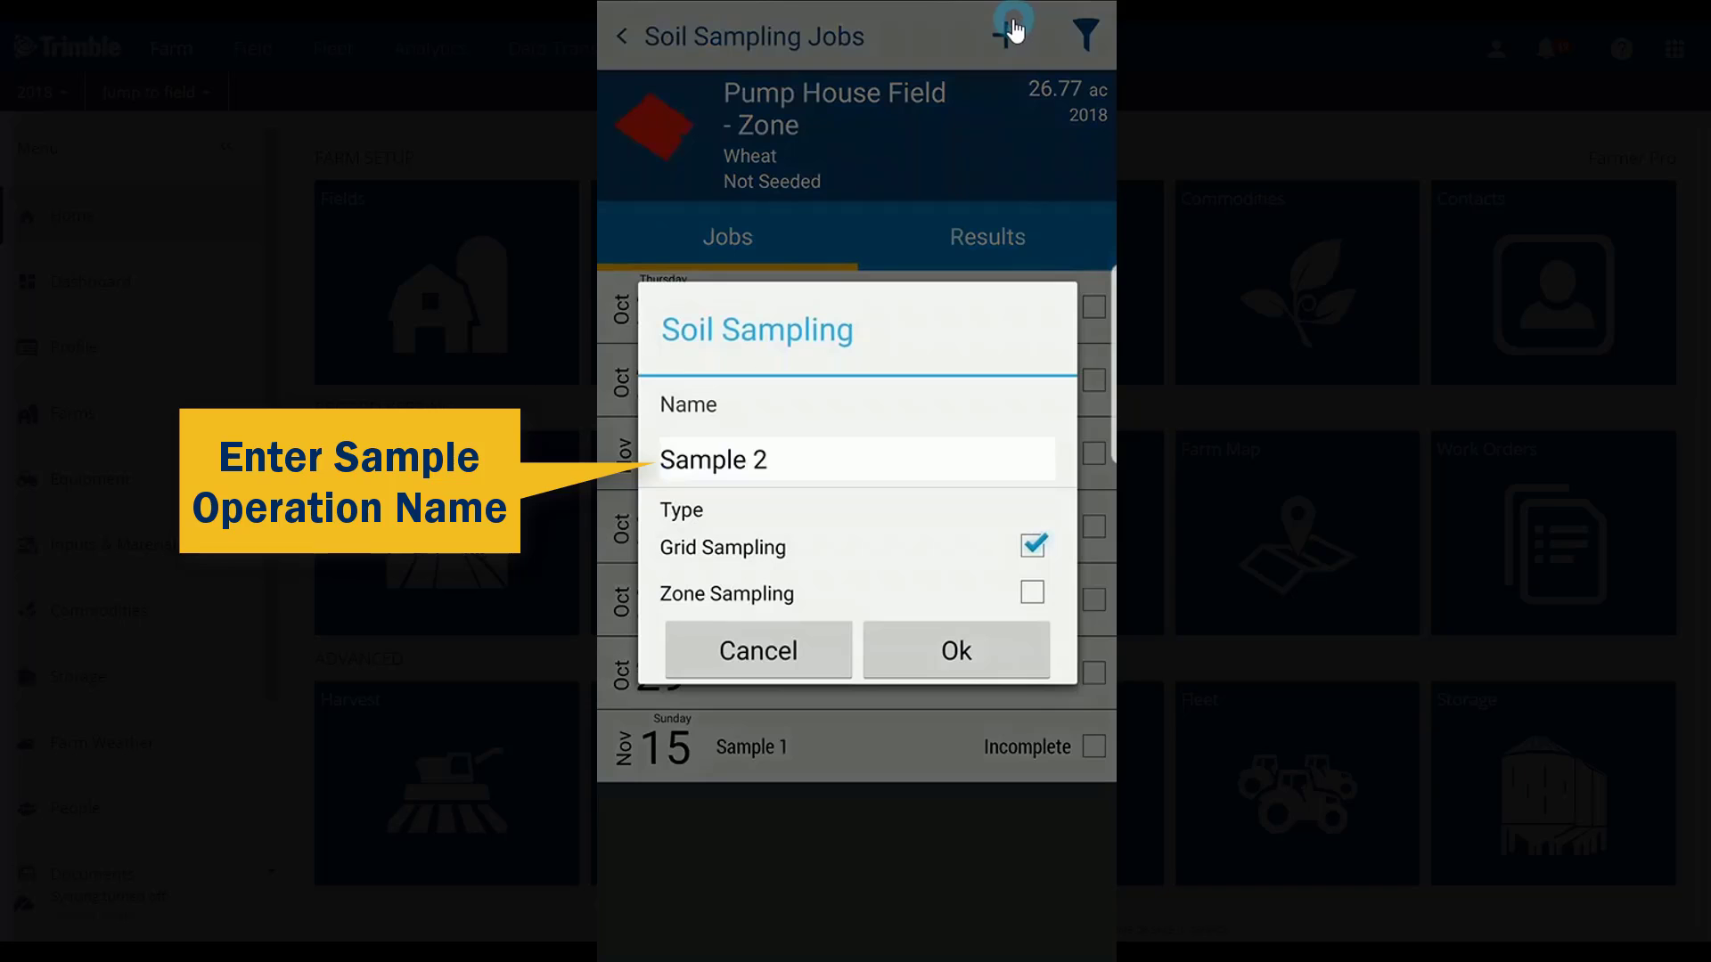
click(1034, 595)
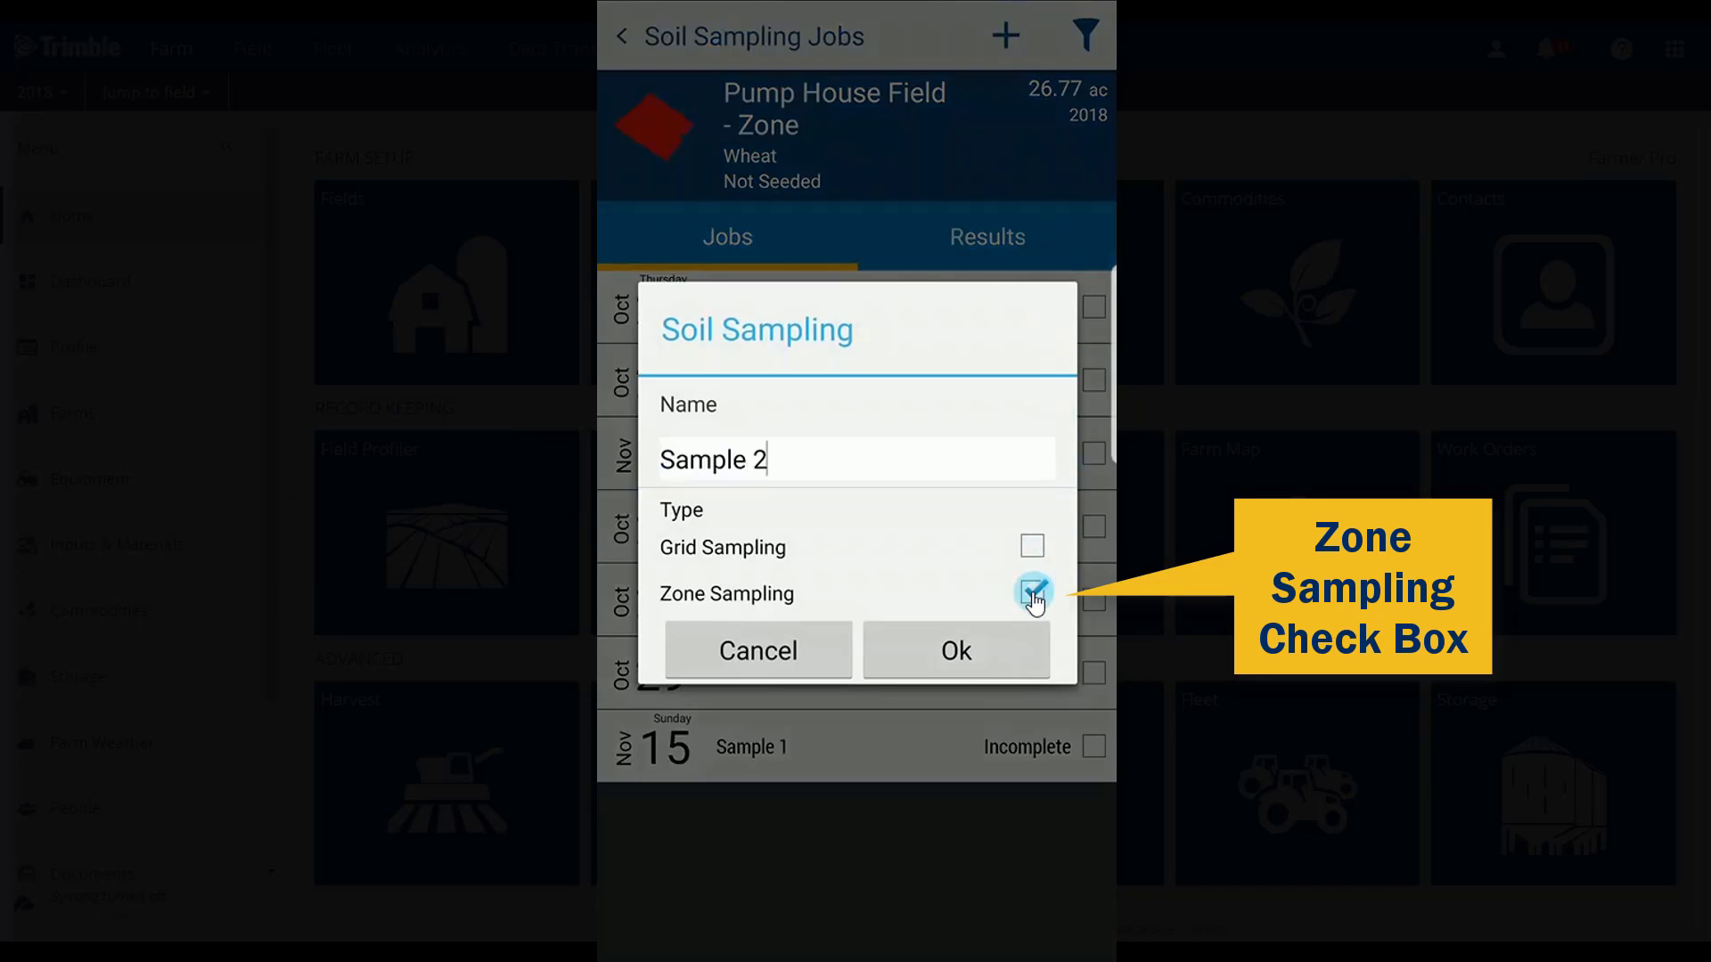
click(956, 651)
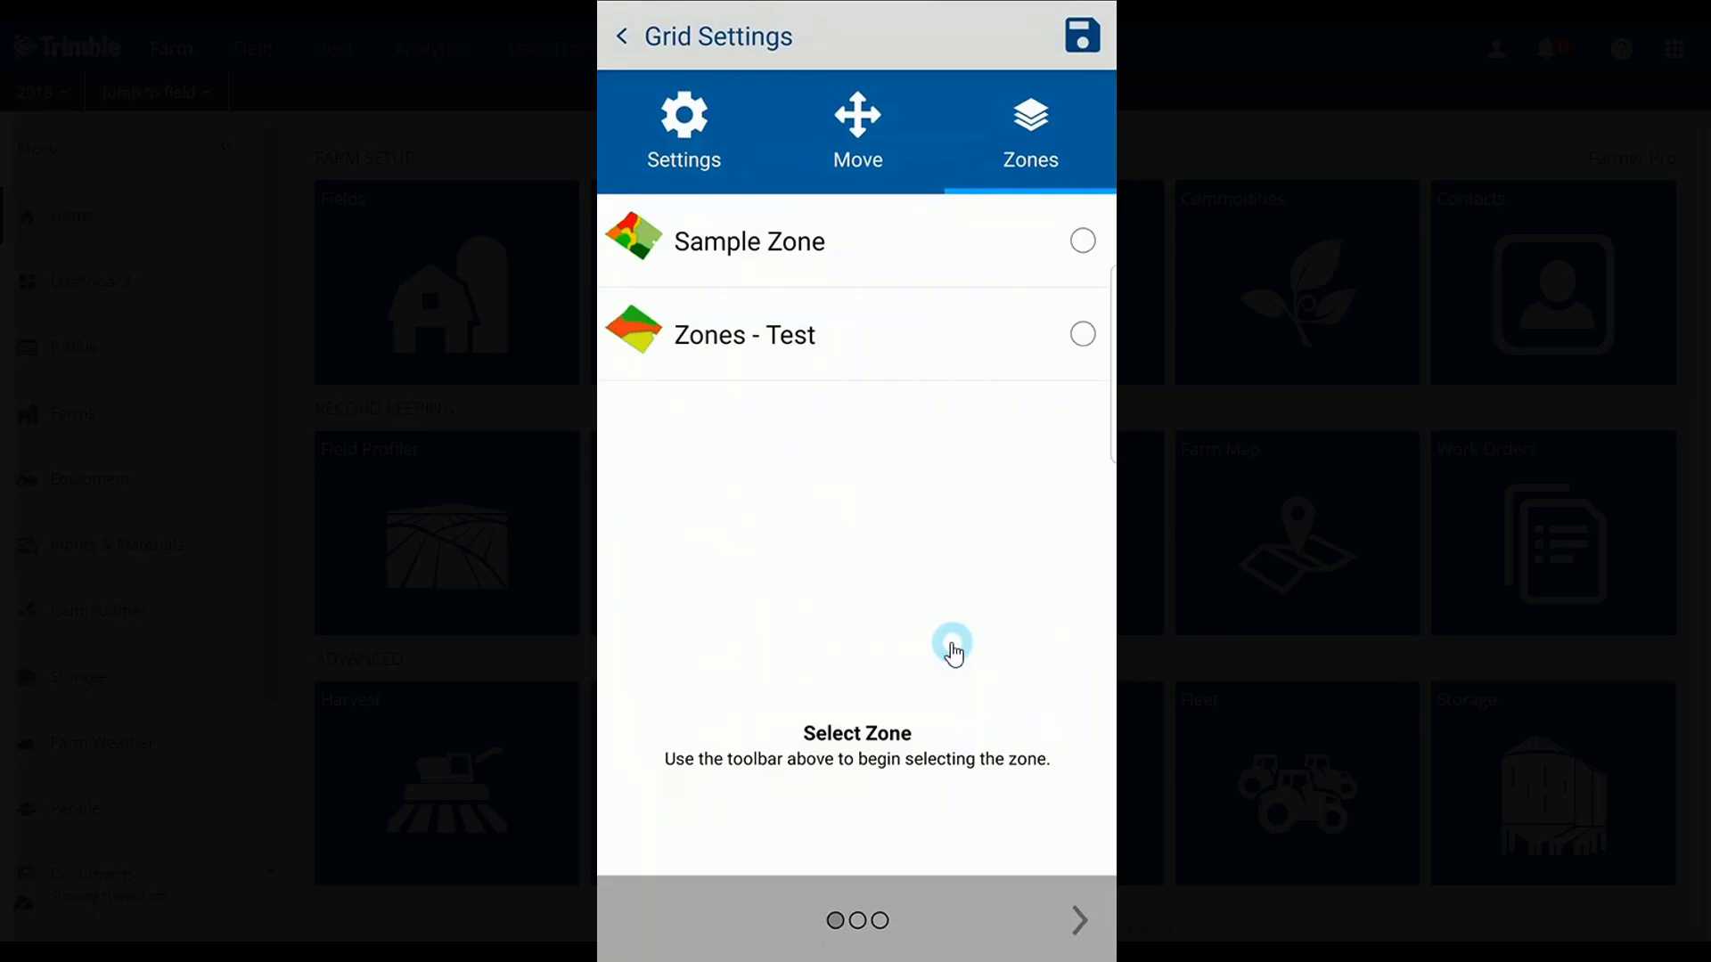
- Review the sampling settings, then select Sample Zone as the zone layer
click(686, 124)
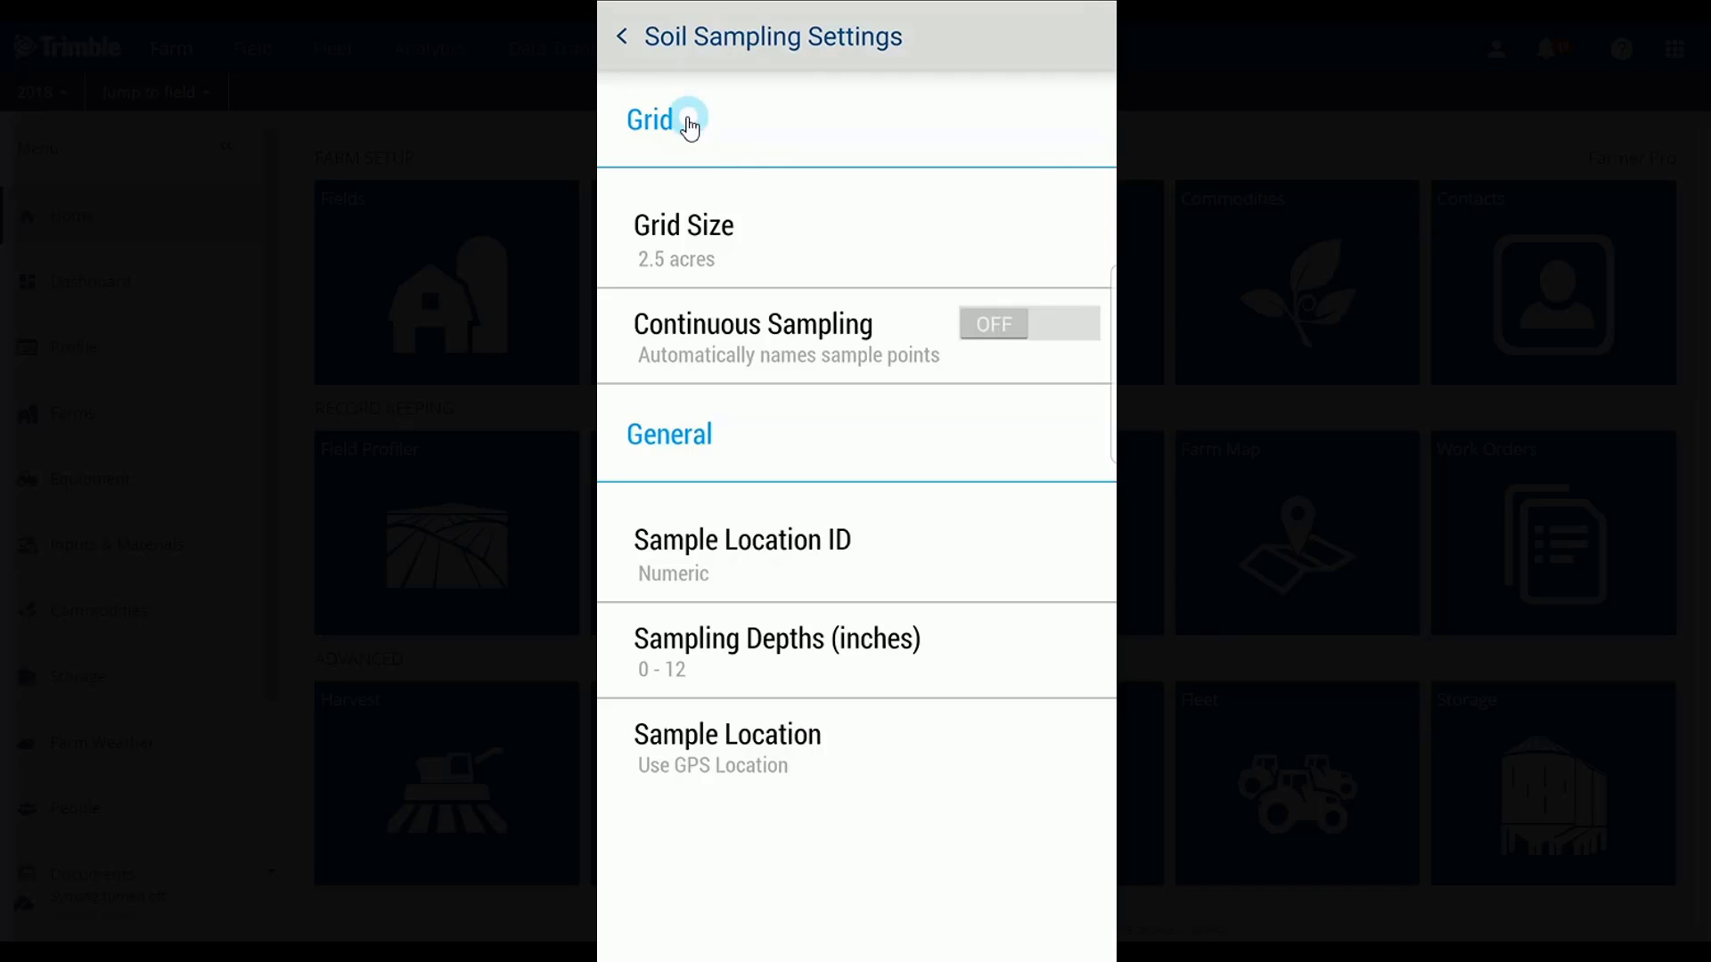
click(623, 39)
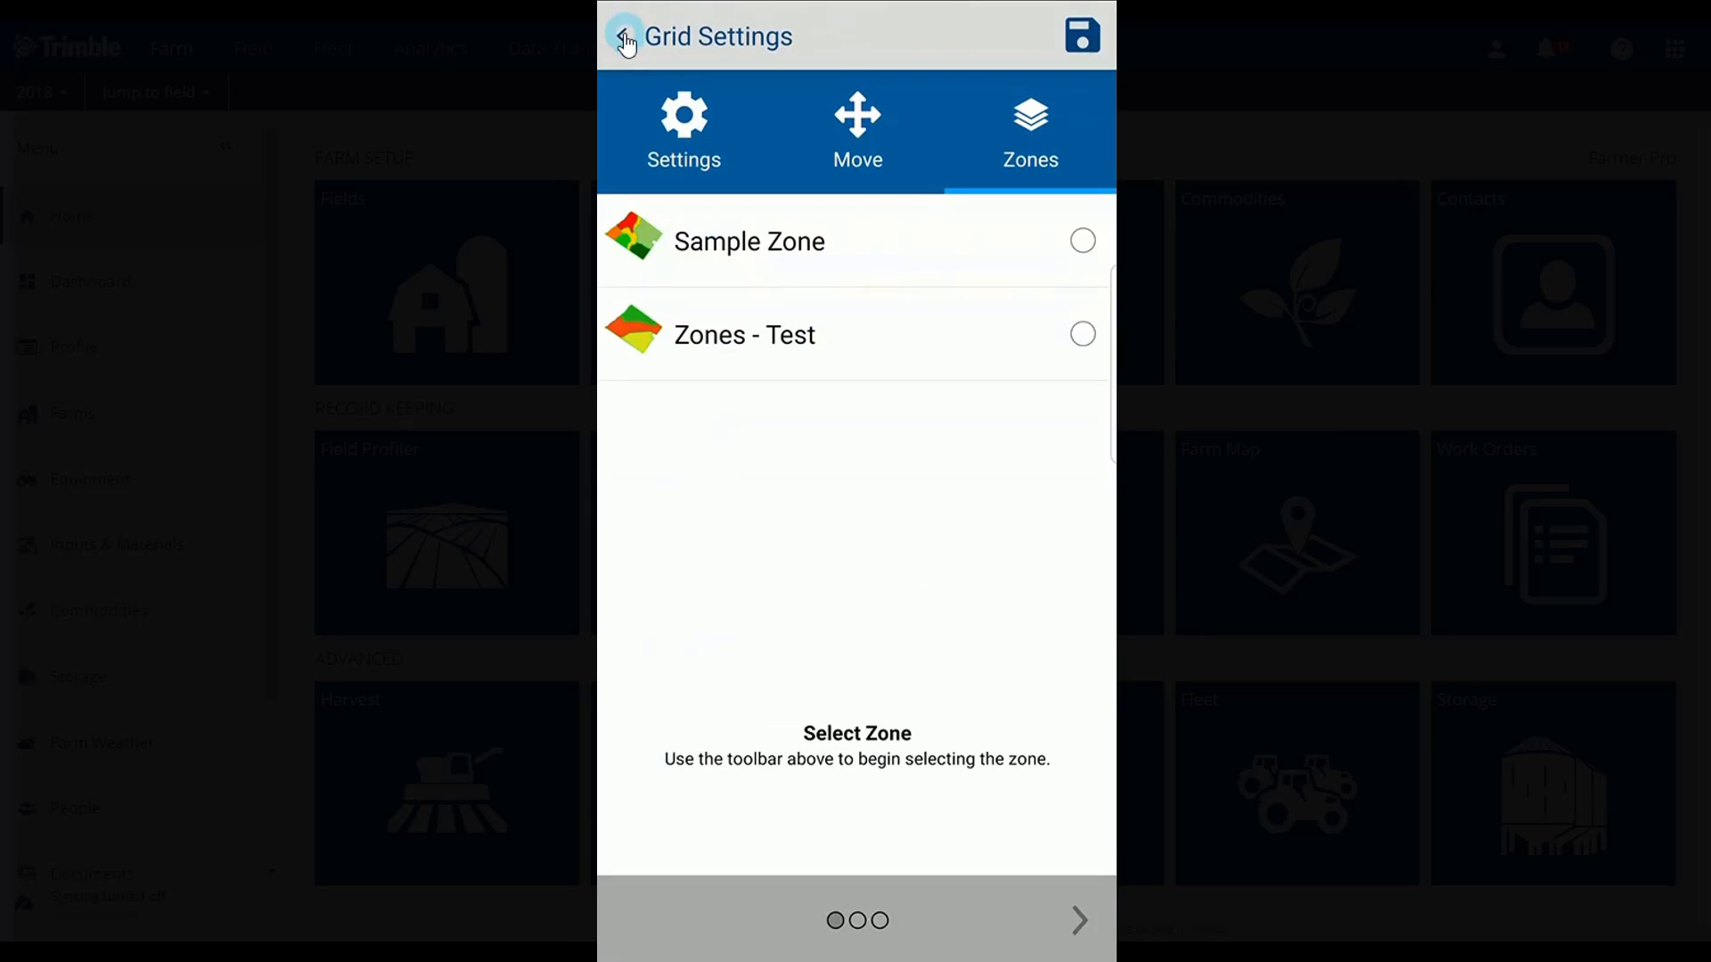
click(900, 240)
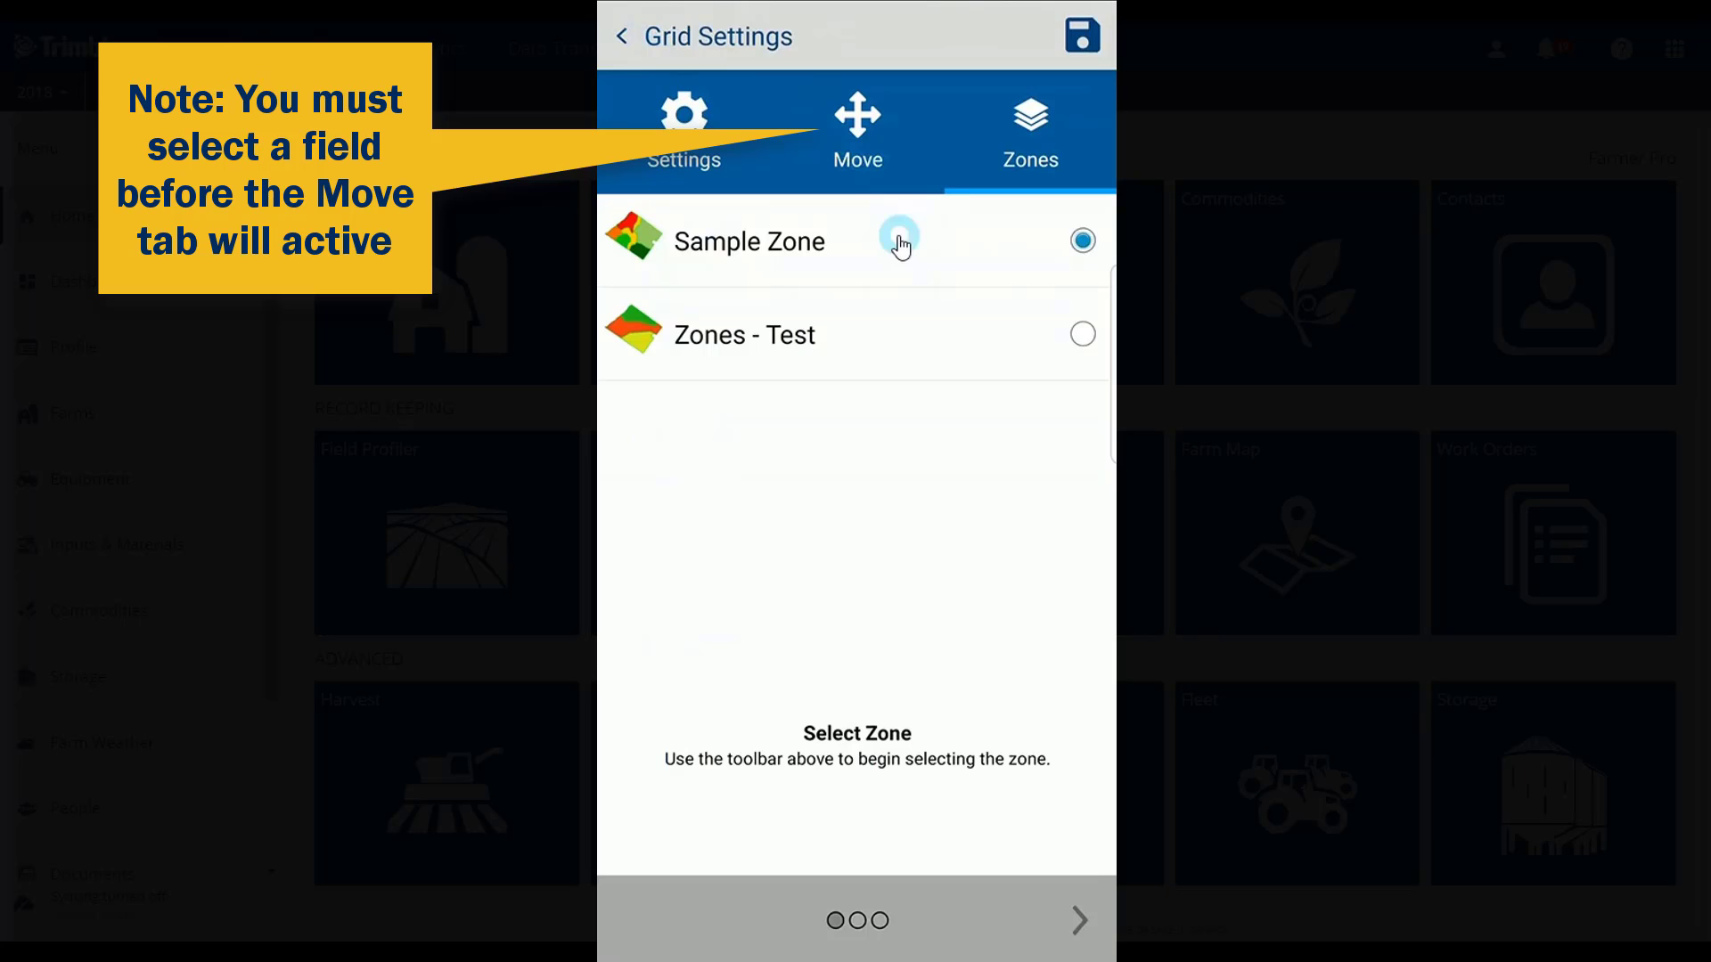
- Preview the Sample Zone zones on the map with number labels hidden
click(857, 138)
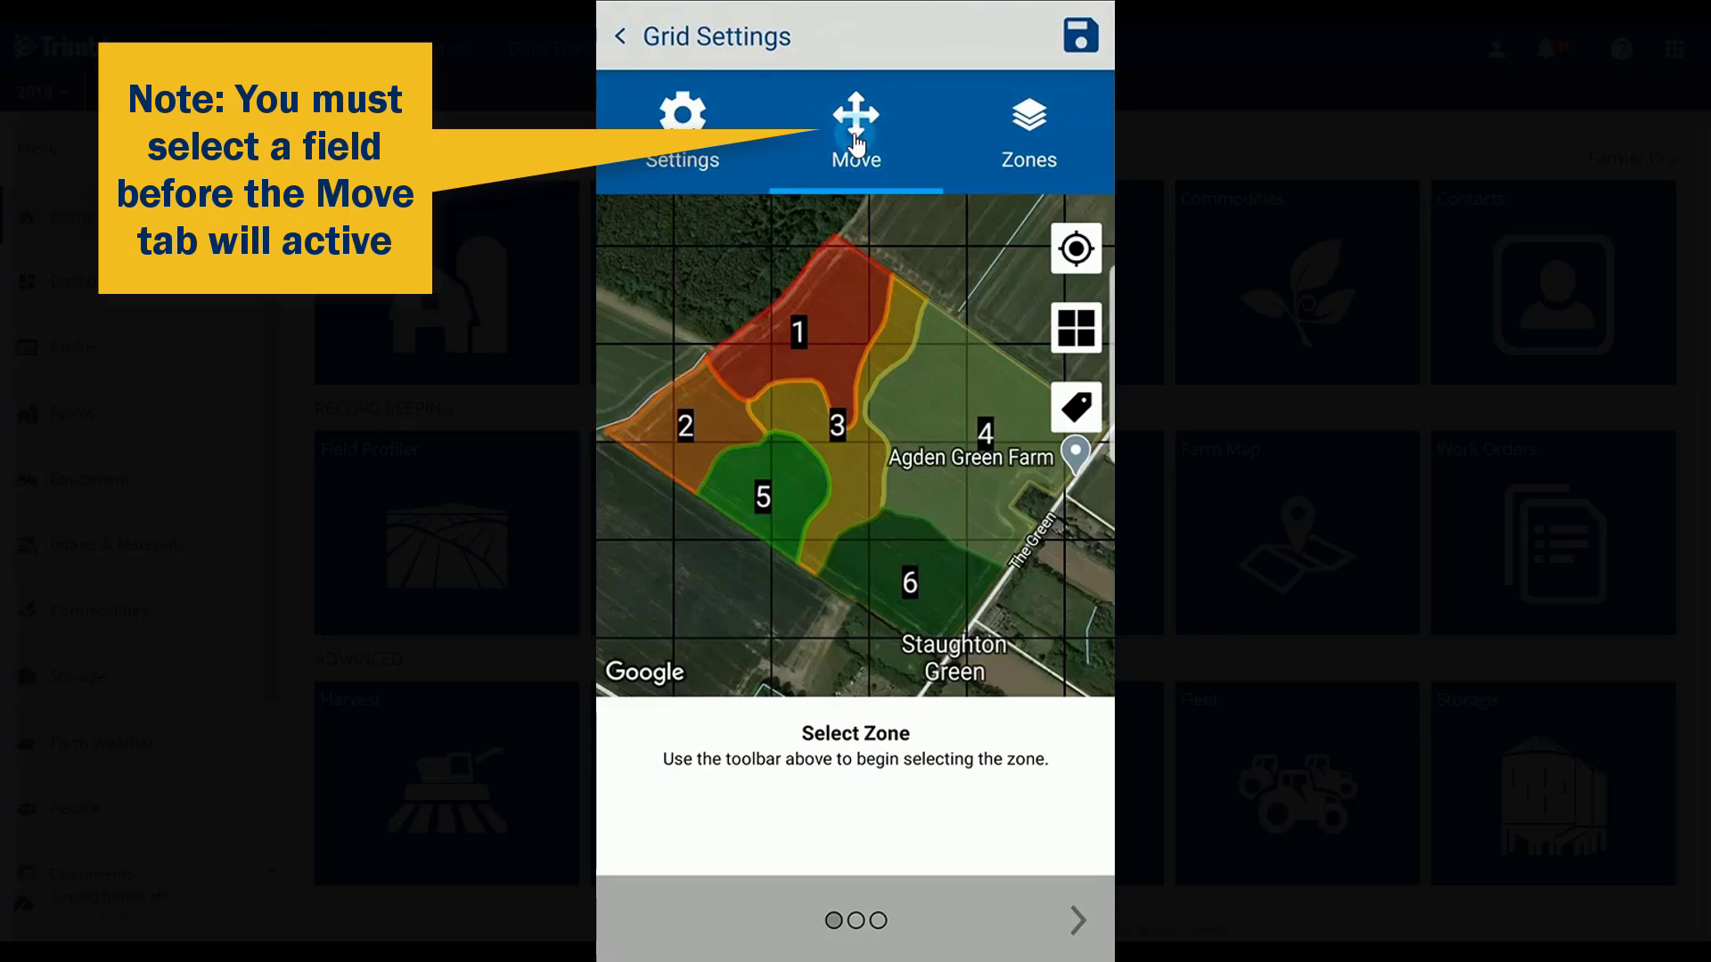
click(1067, 423)
click(1086, 421)
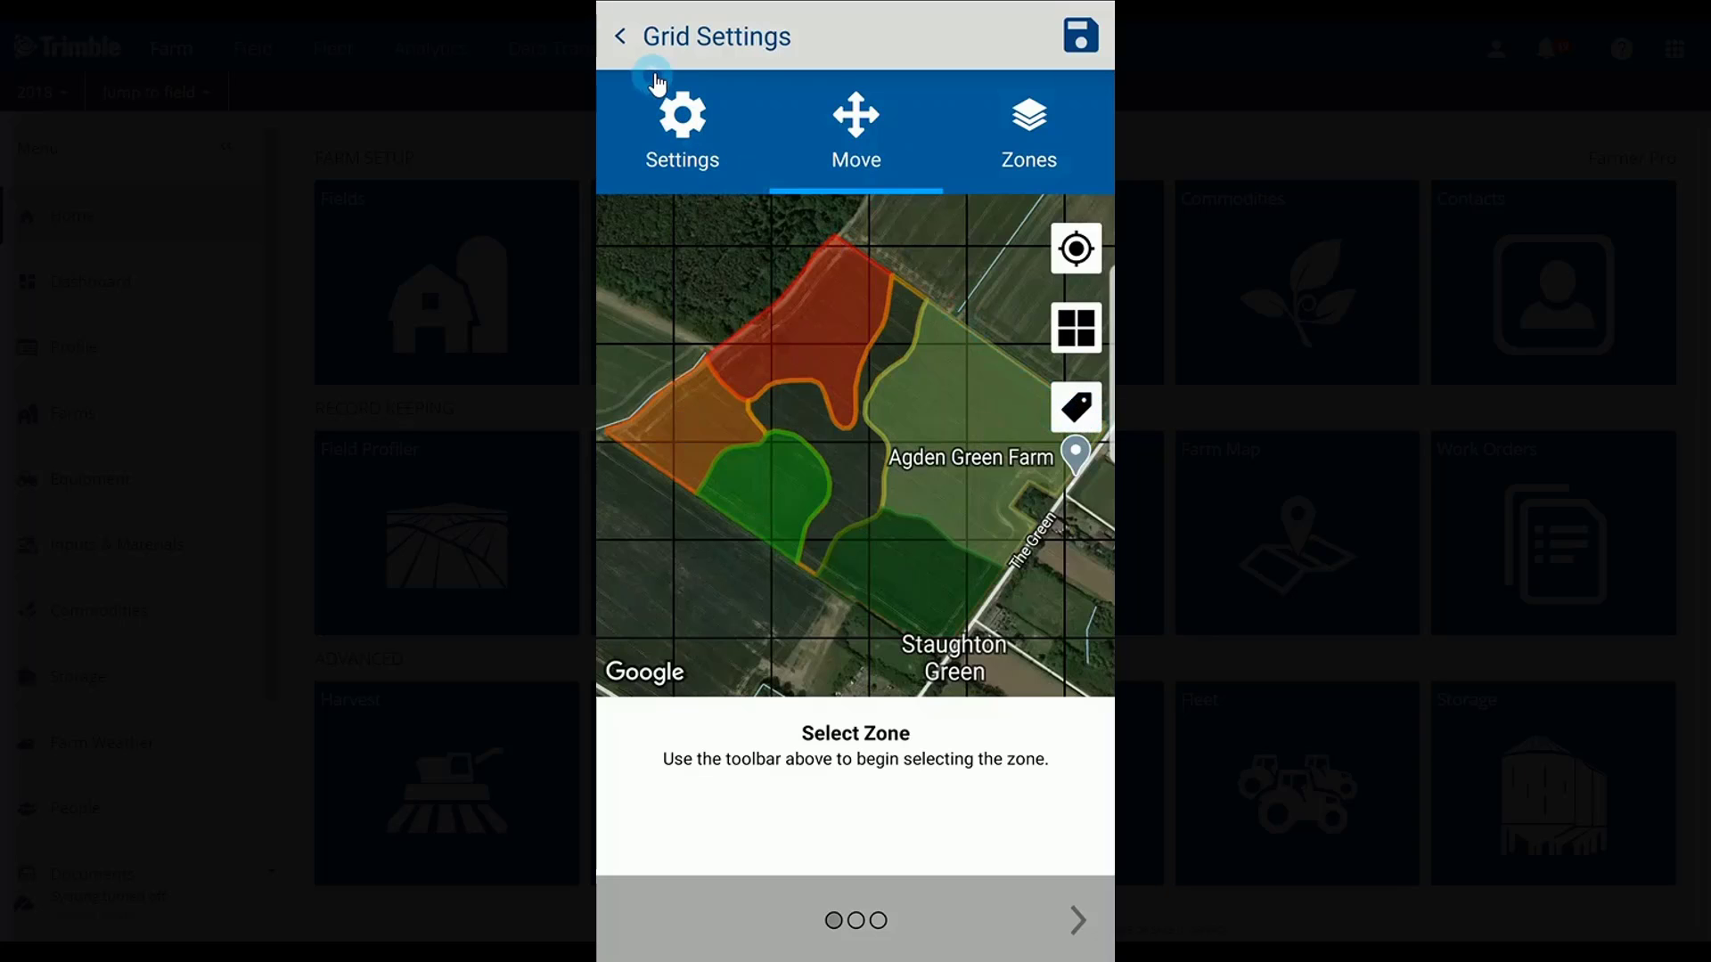
click(1030, 148)
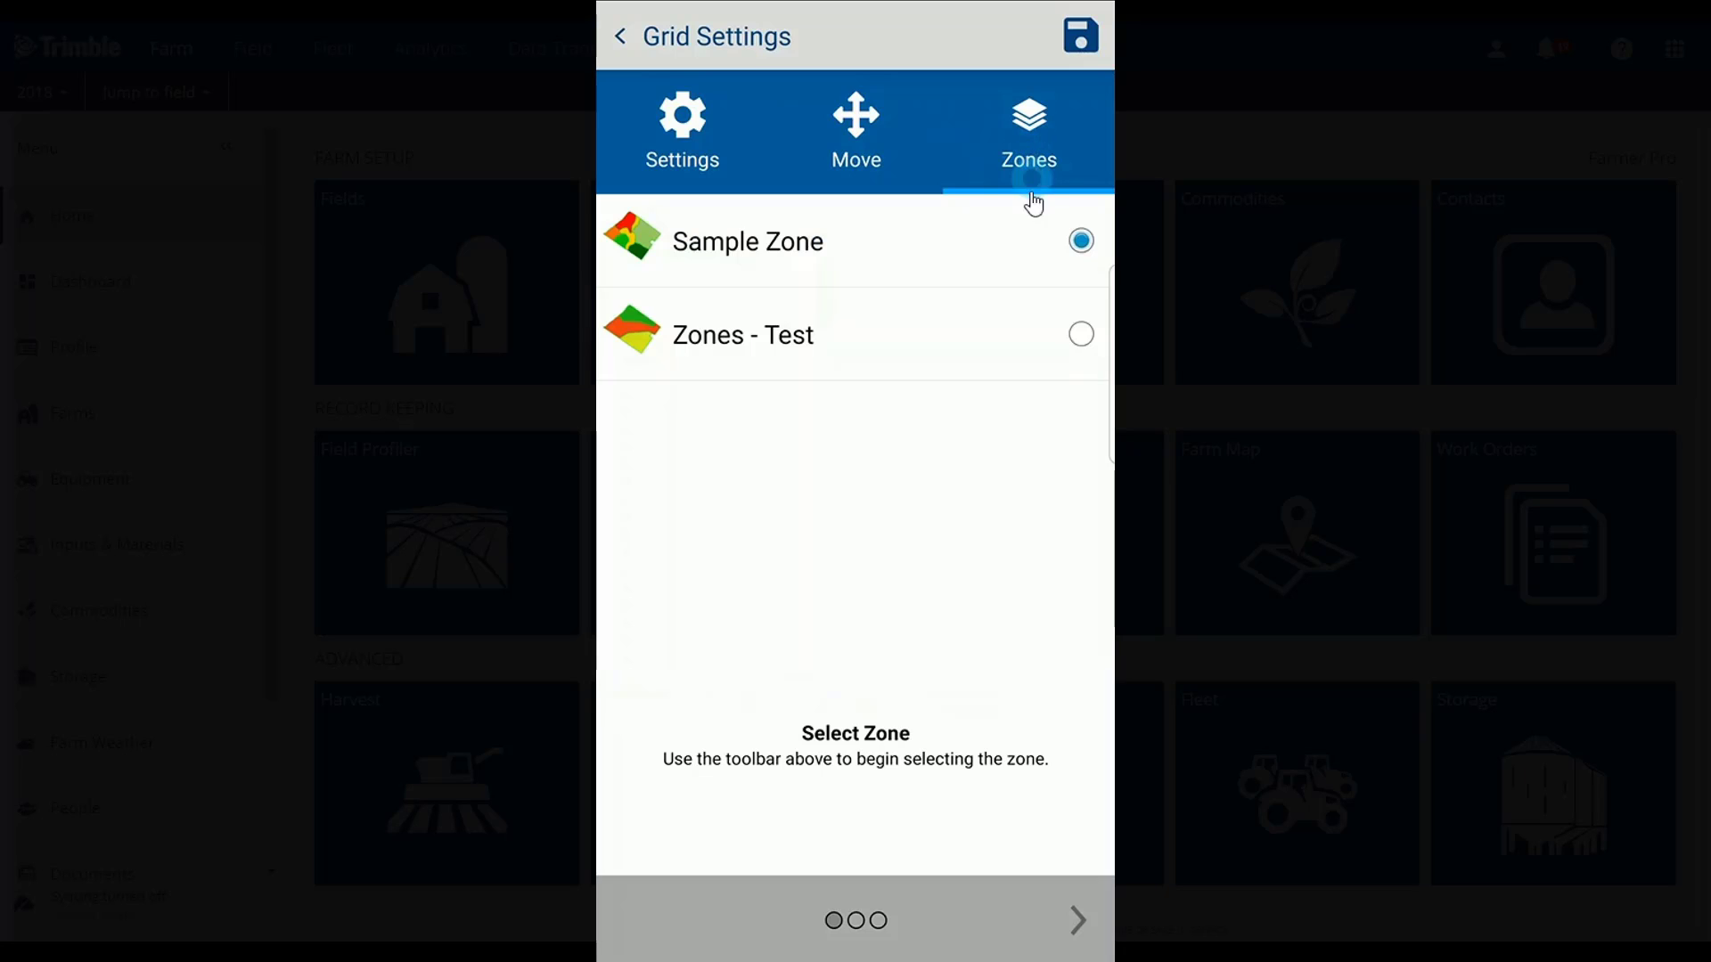
- Advance from Grid Settings to Edit Target Points and begin adding targets
click(1078, 927)
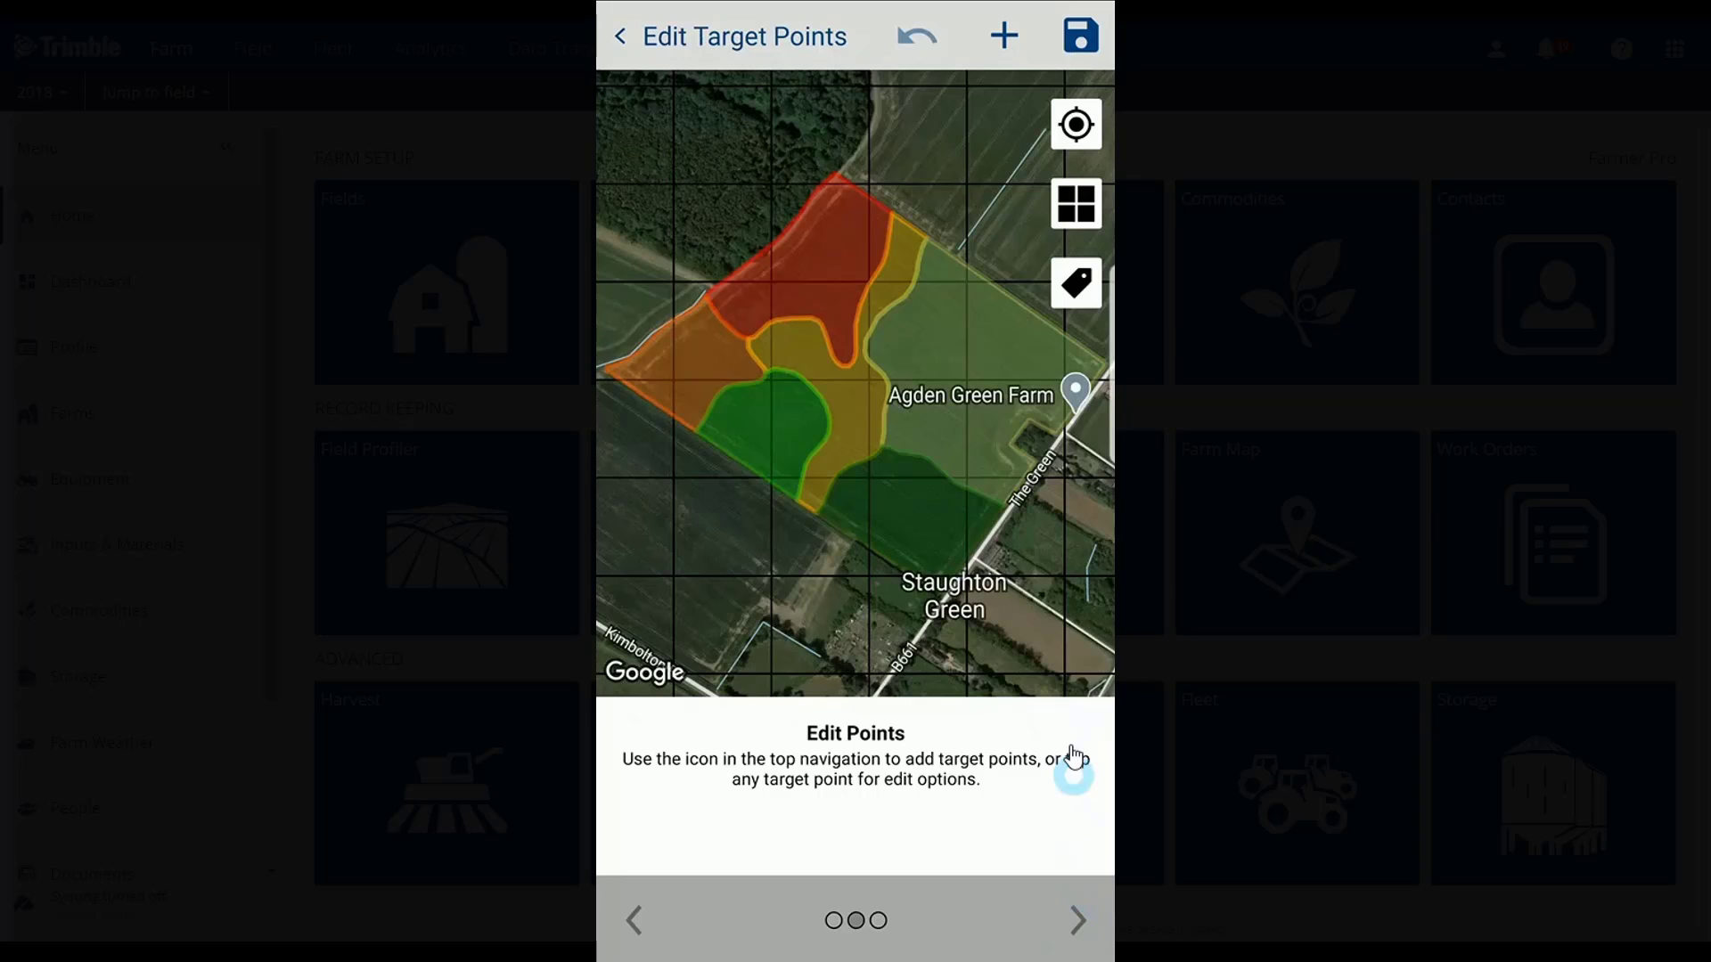
click(1009, 55)
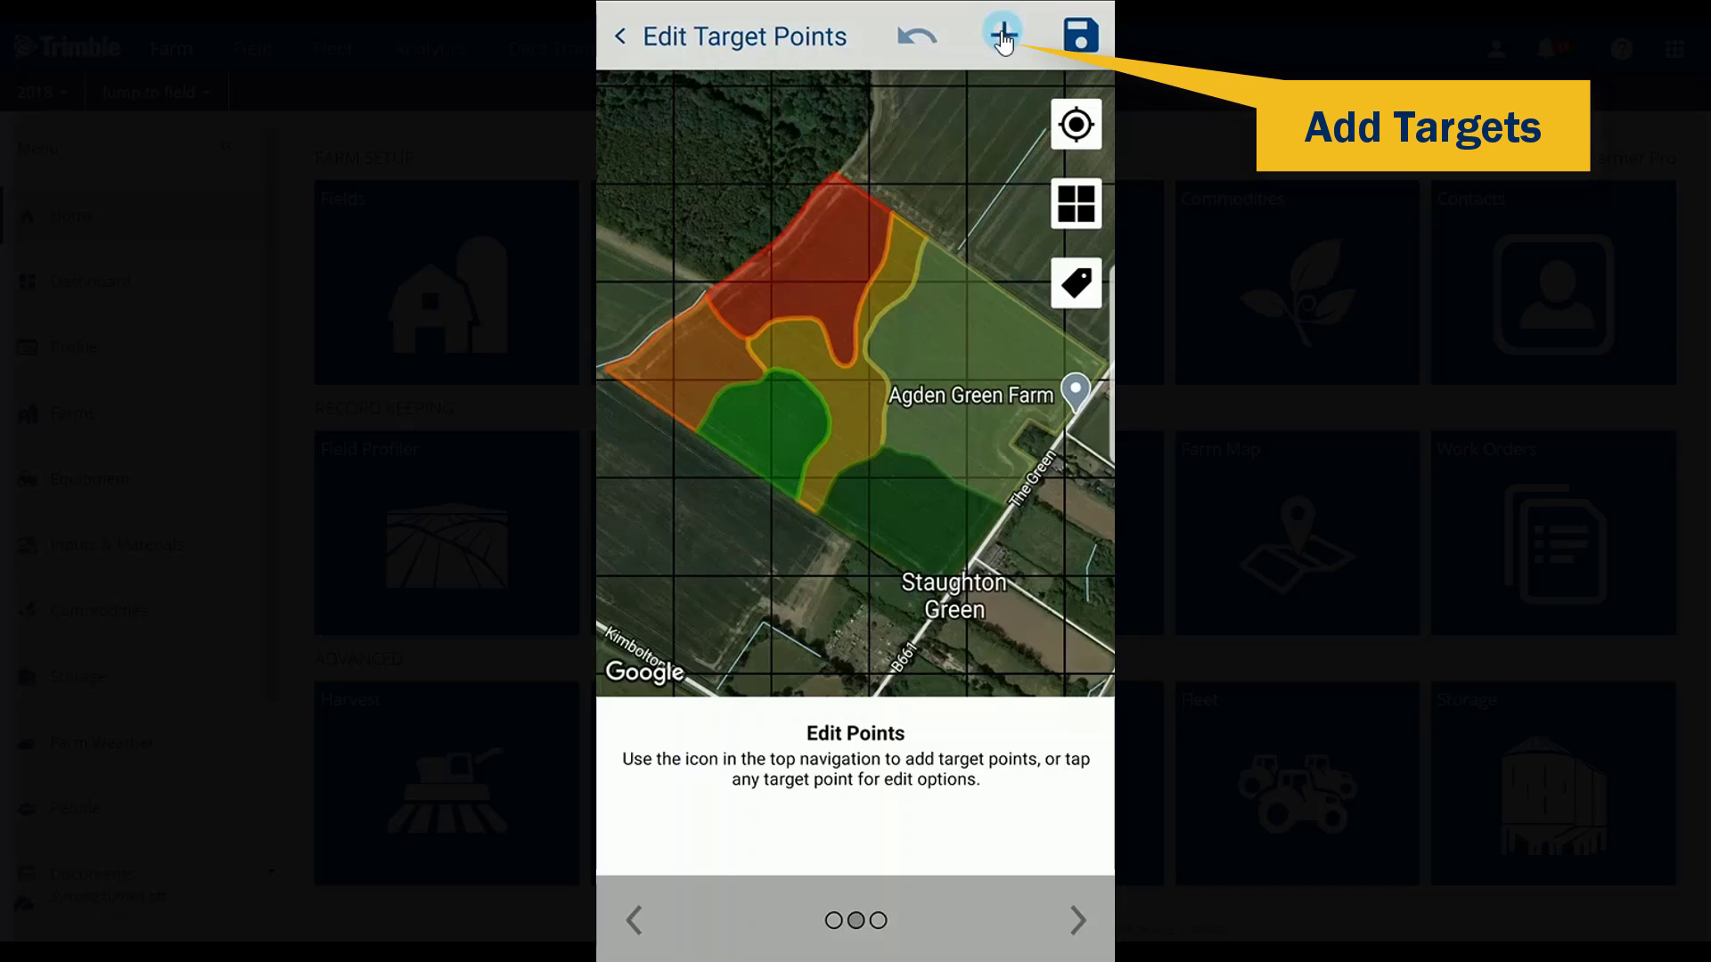
- Place target points in the sample zones by panning the crosshair to each zone
click(1003, 38)
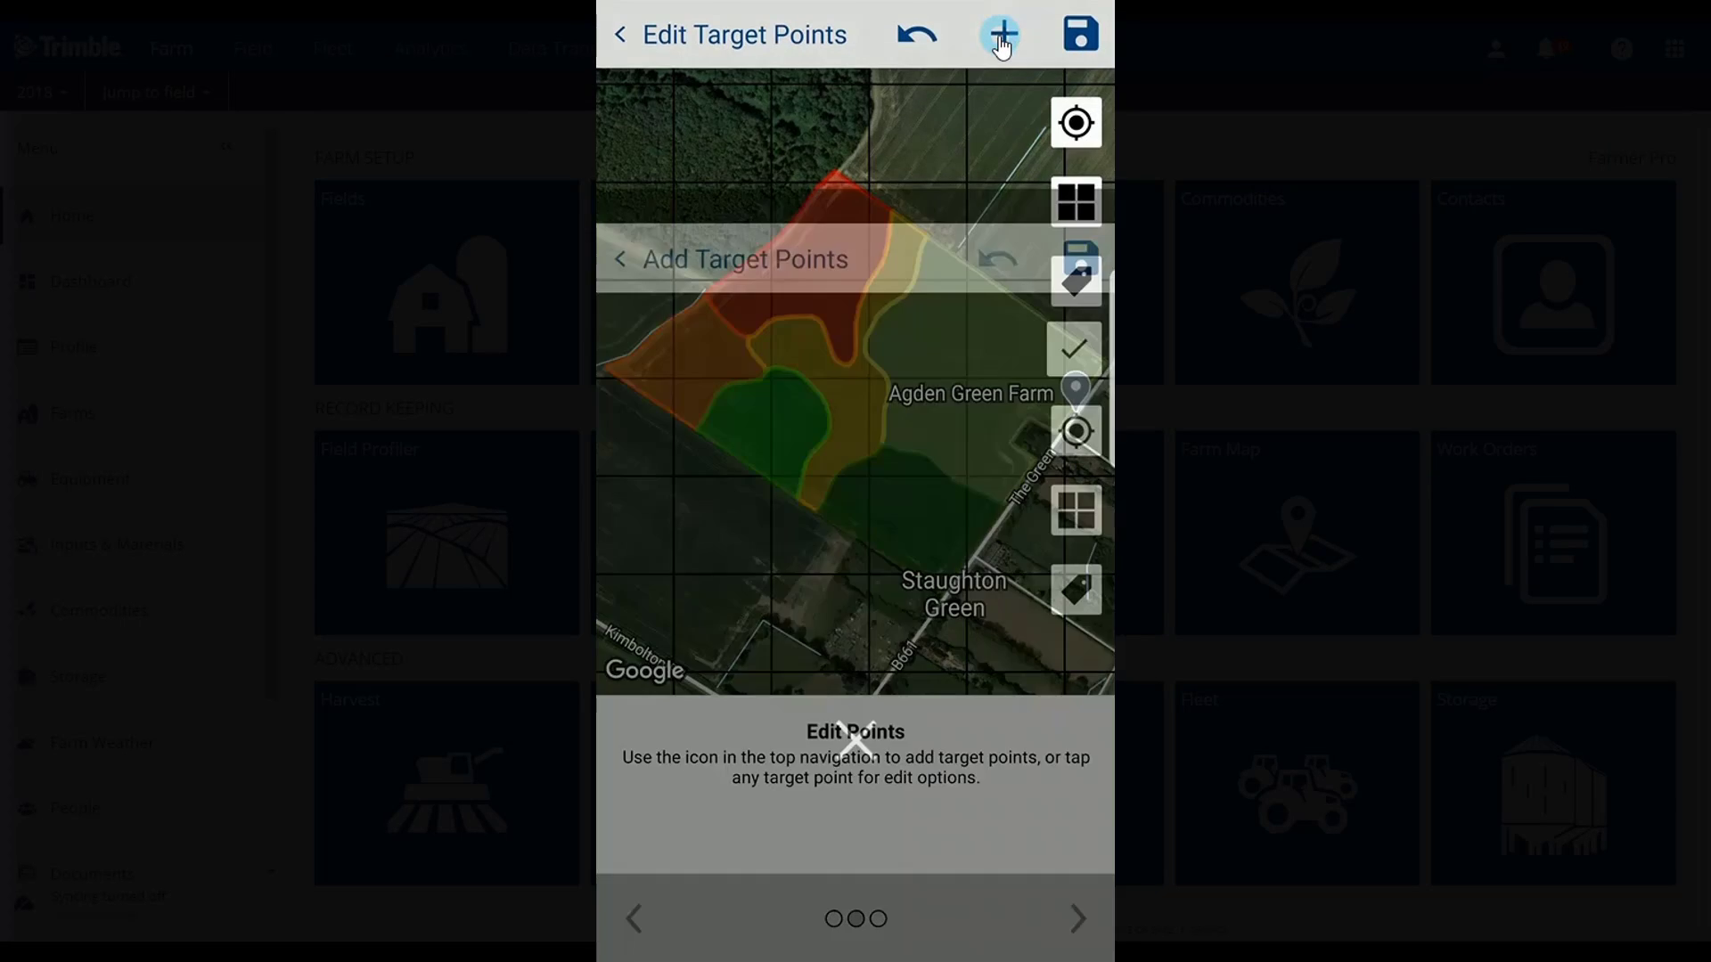
click(942, 162)
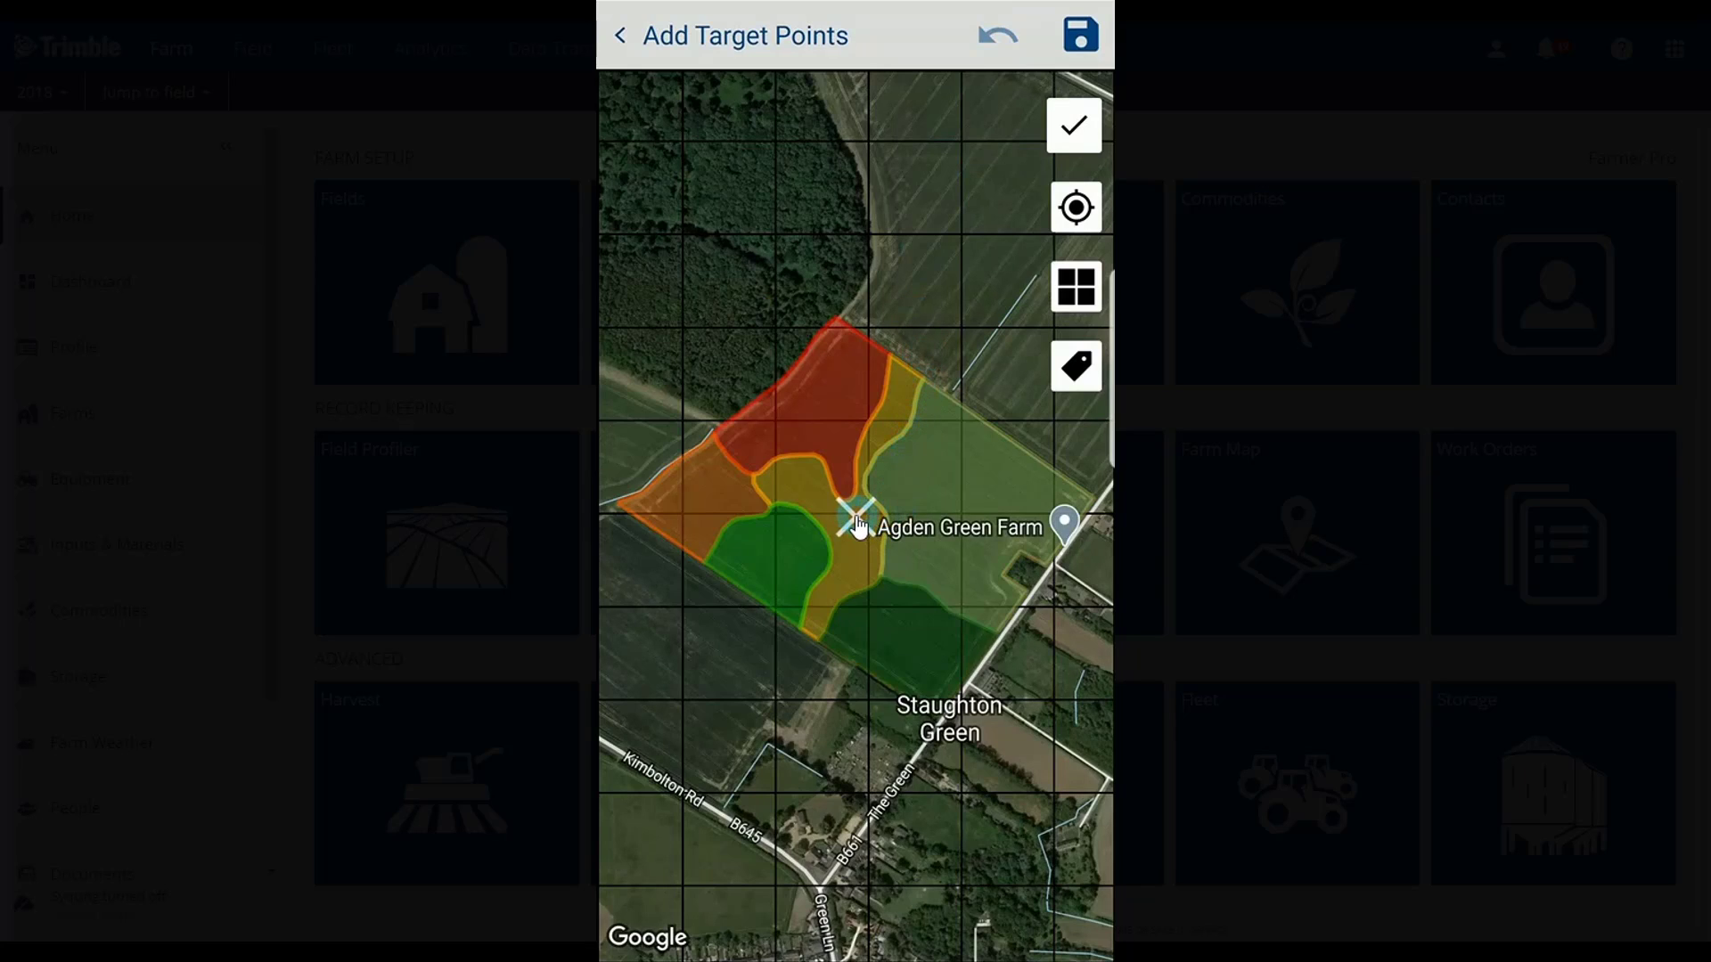
drag(857, 528, 982, 540)
click(1076, 131)
drag(942, 596, 802, 466)
click(1074, 134)
drag(905, 531, 894, 657)
click(1076, 134)
click(1076, 134)
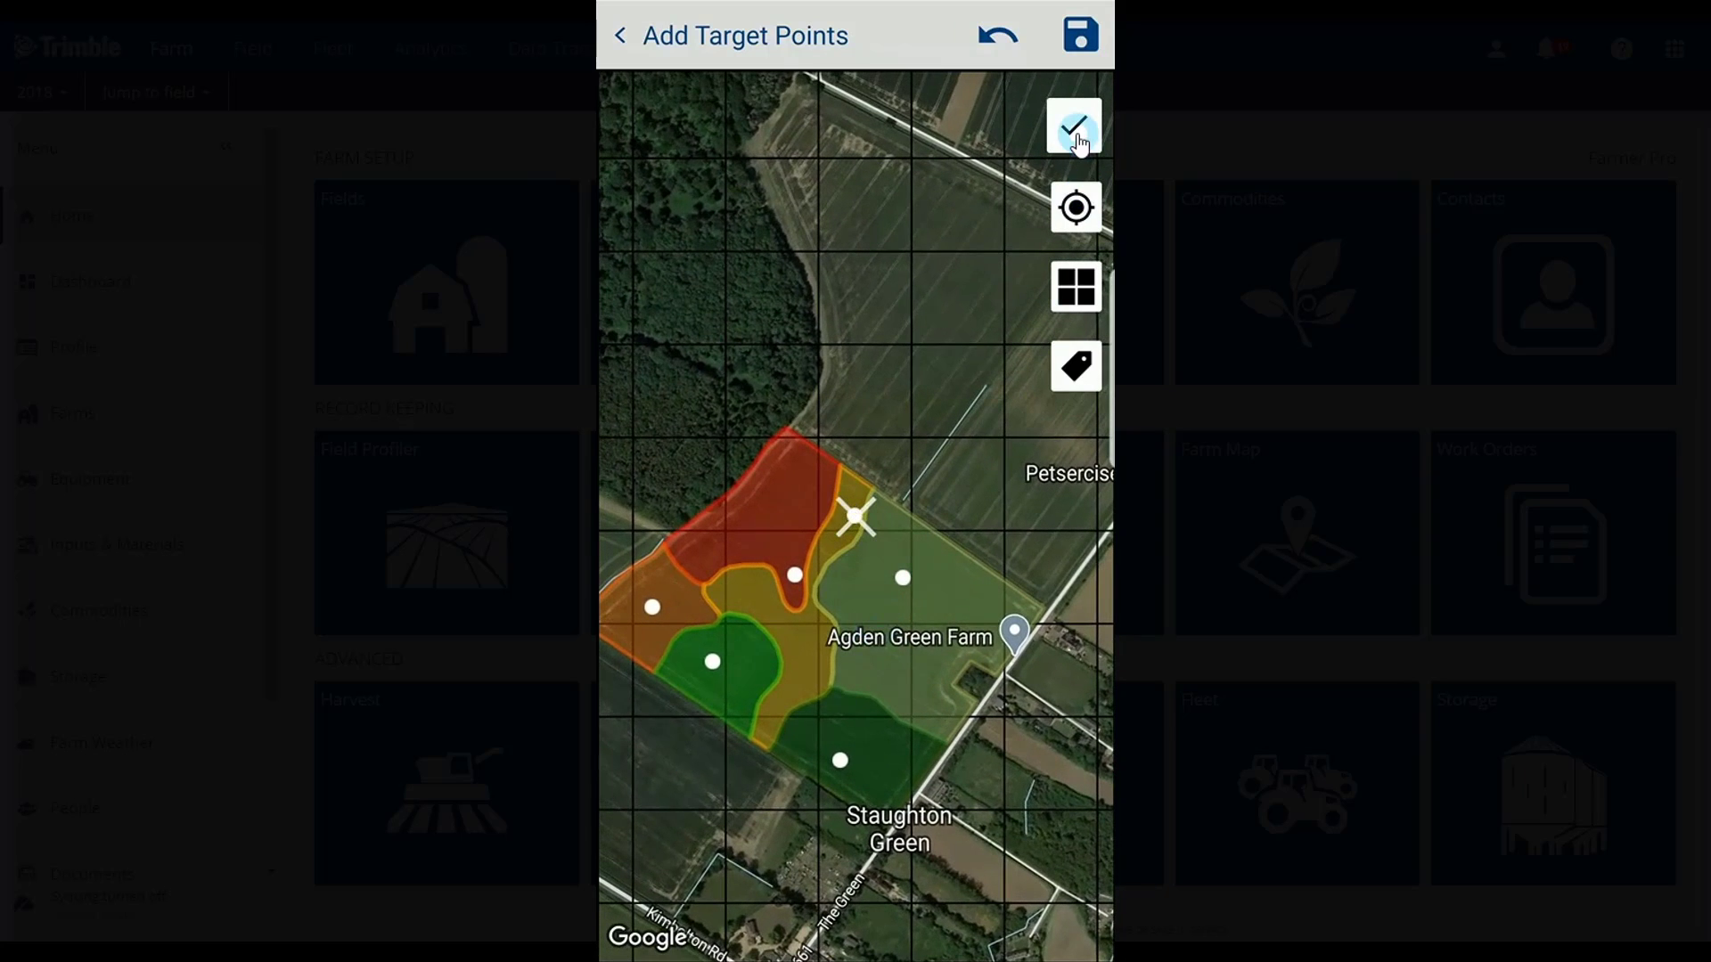
- Save the six target points, pass Sample ID Direction, and start sampling
click(1082, 49)
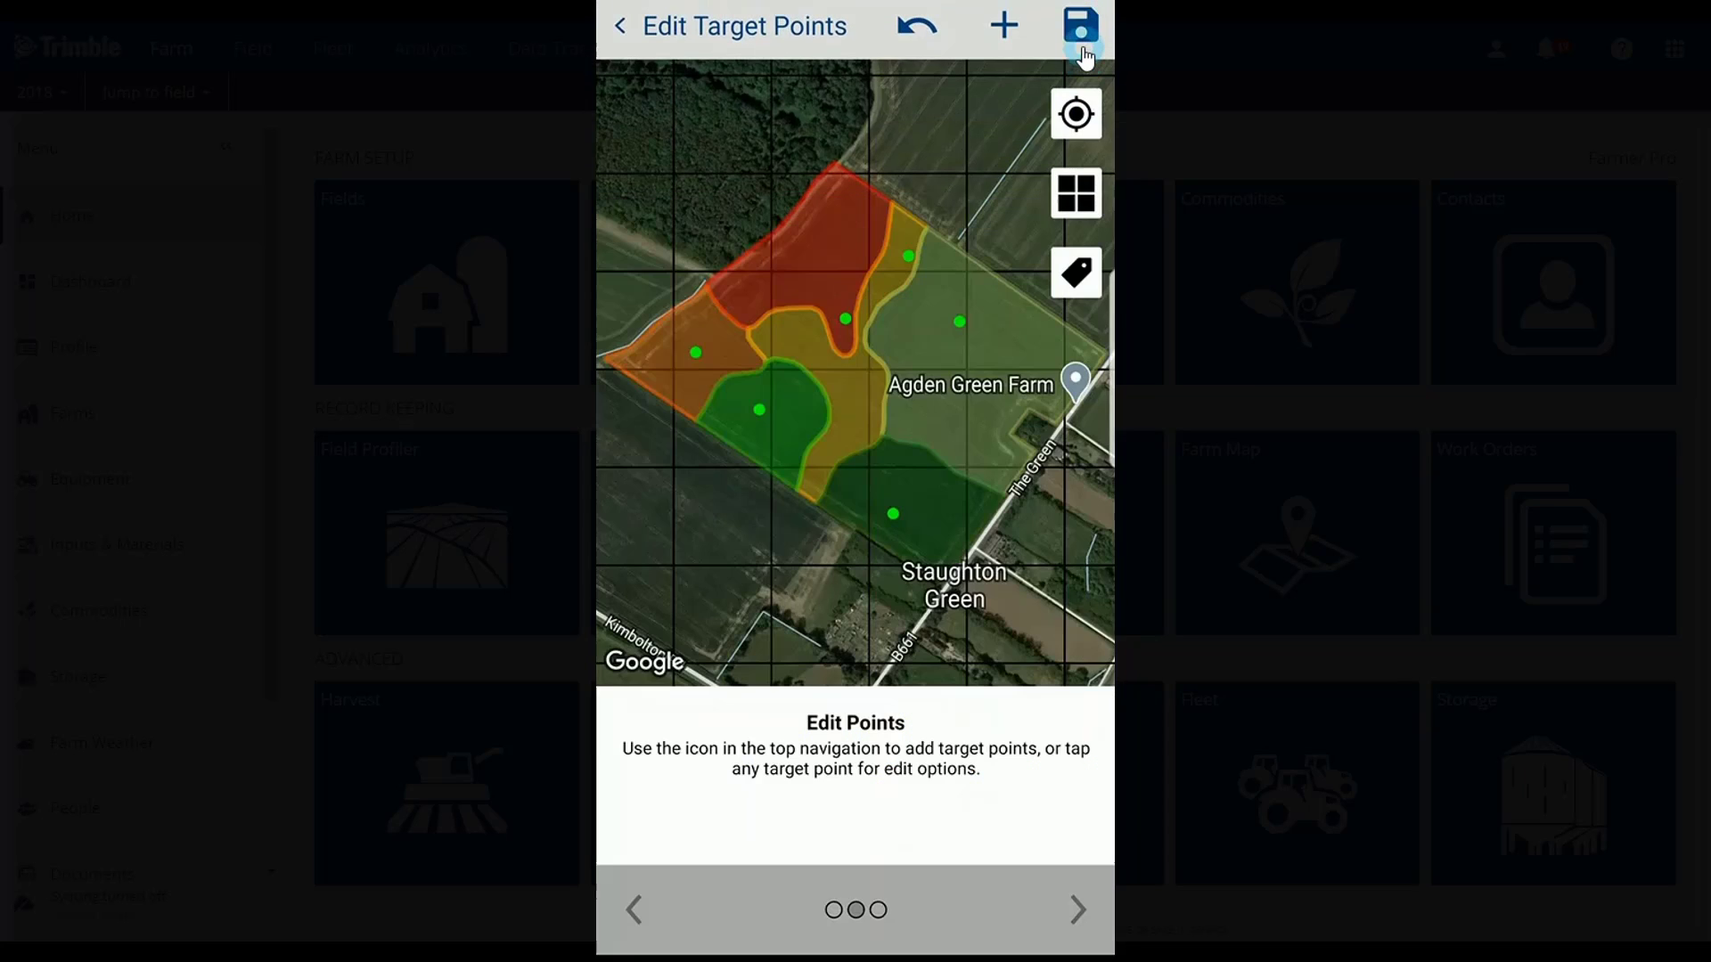
click(1077, 919)
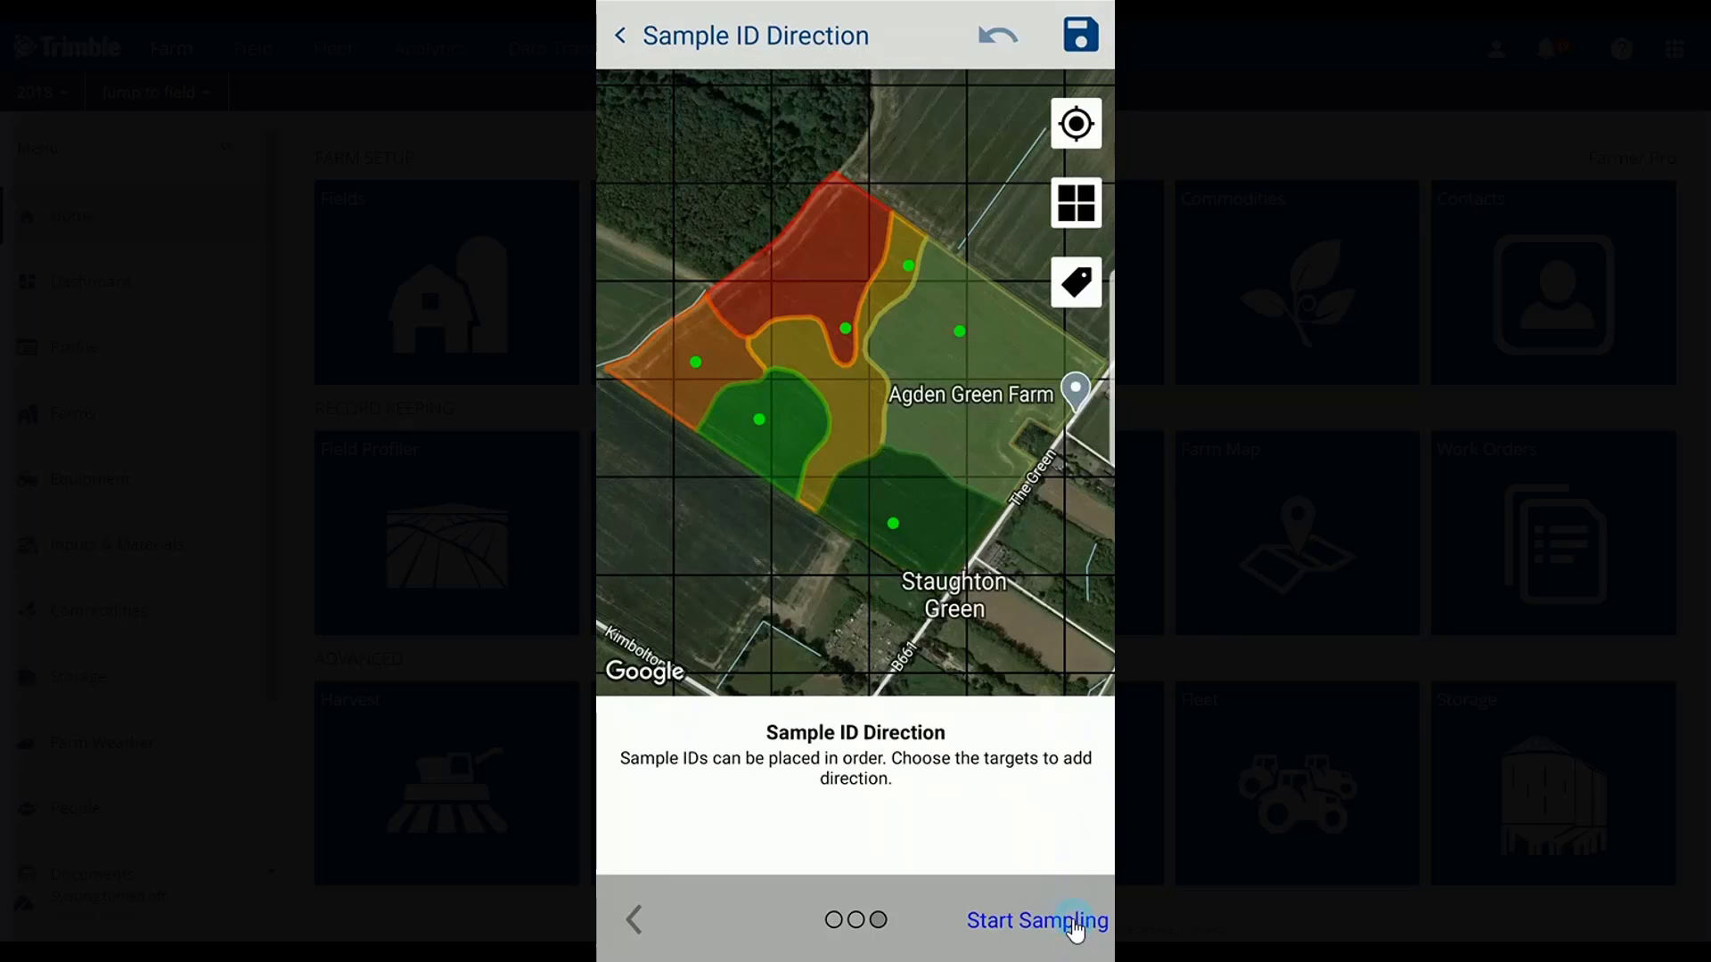
click(1076, 922)
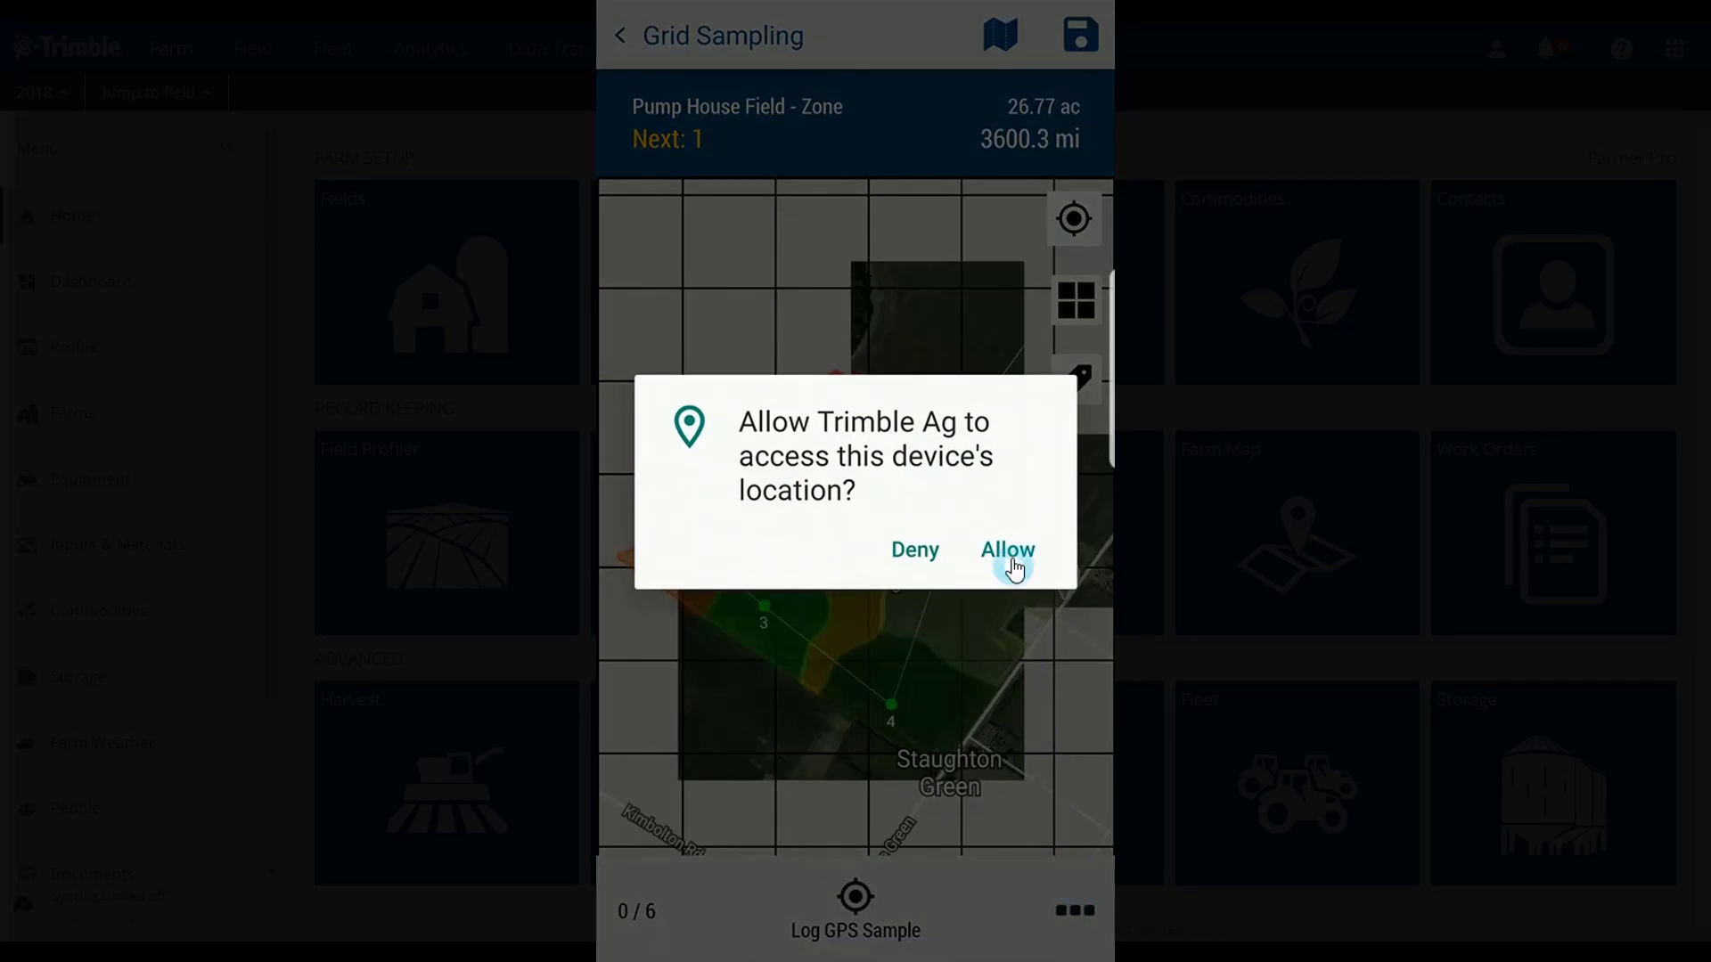
- Allow location access and switch the run to Use Target For Sampling
click(1011, 552)
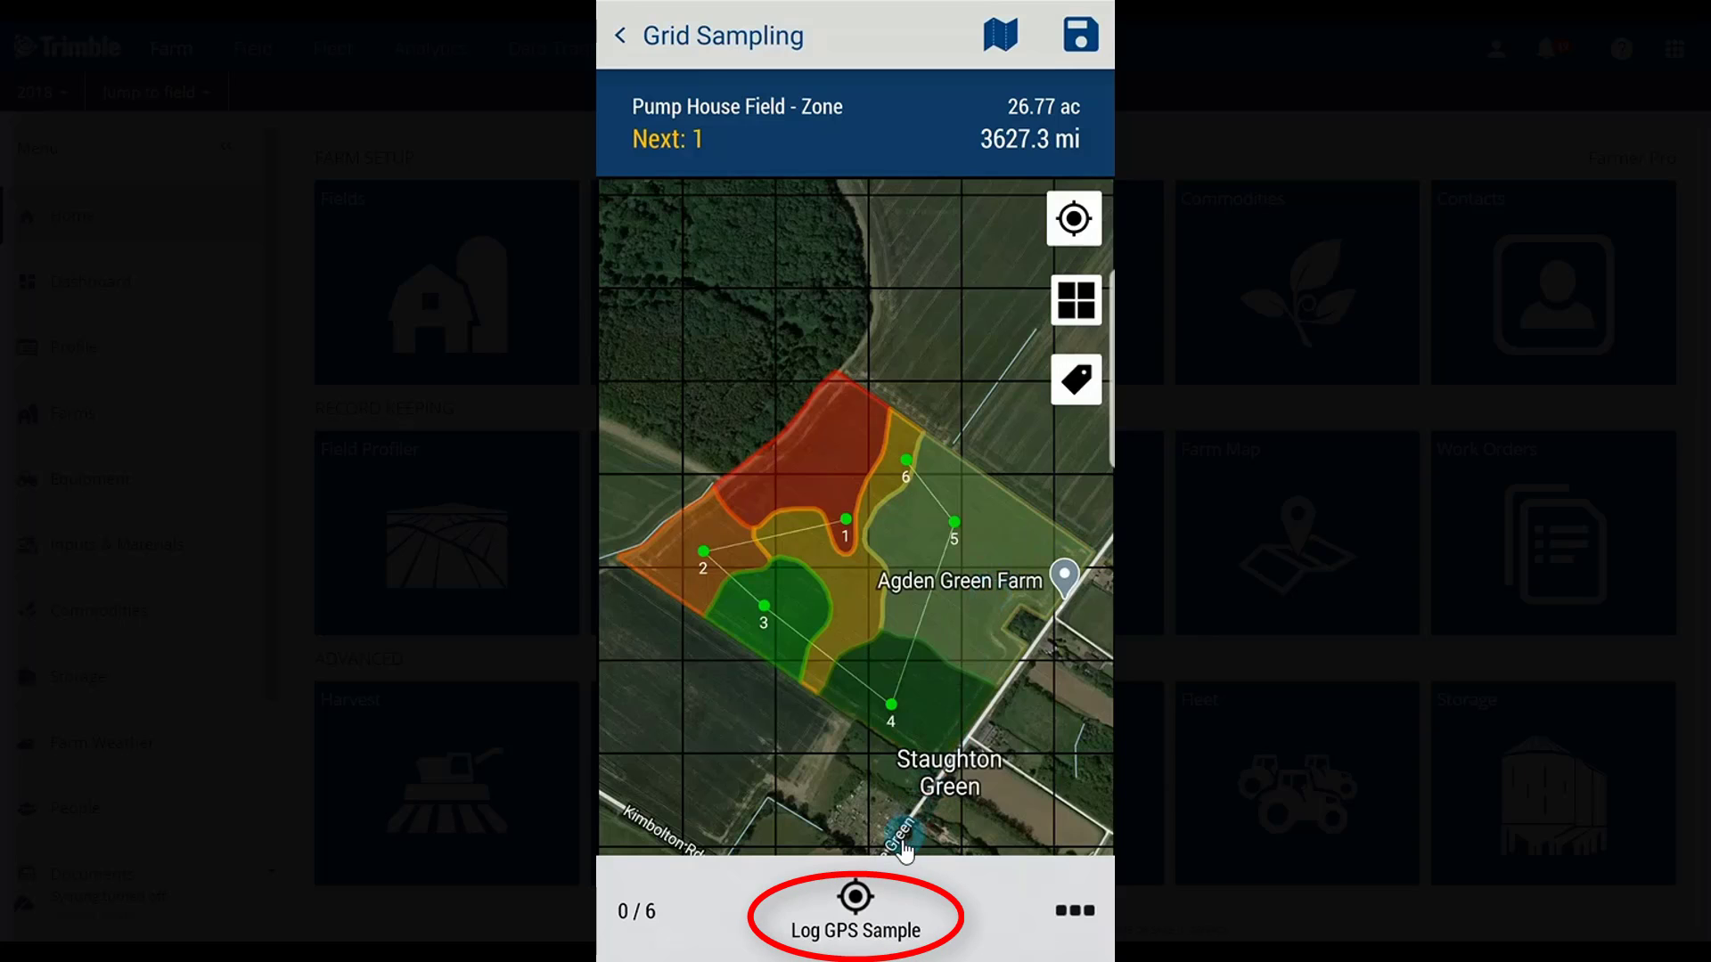
click(857, 922)
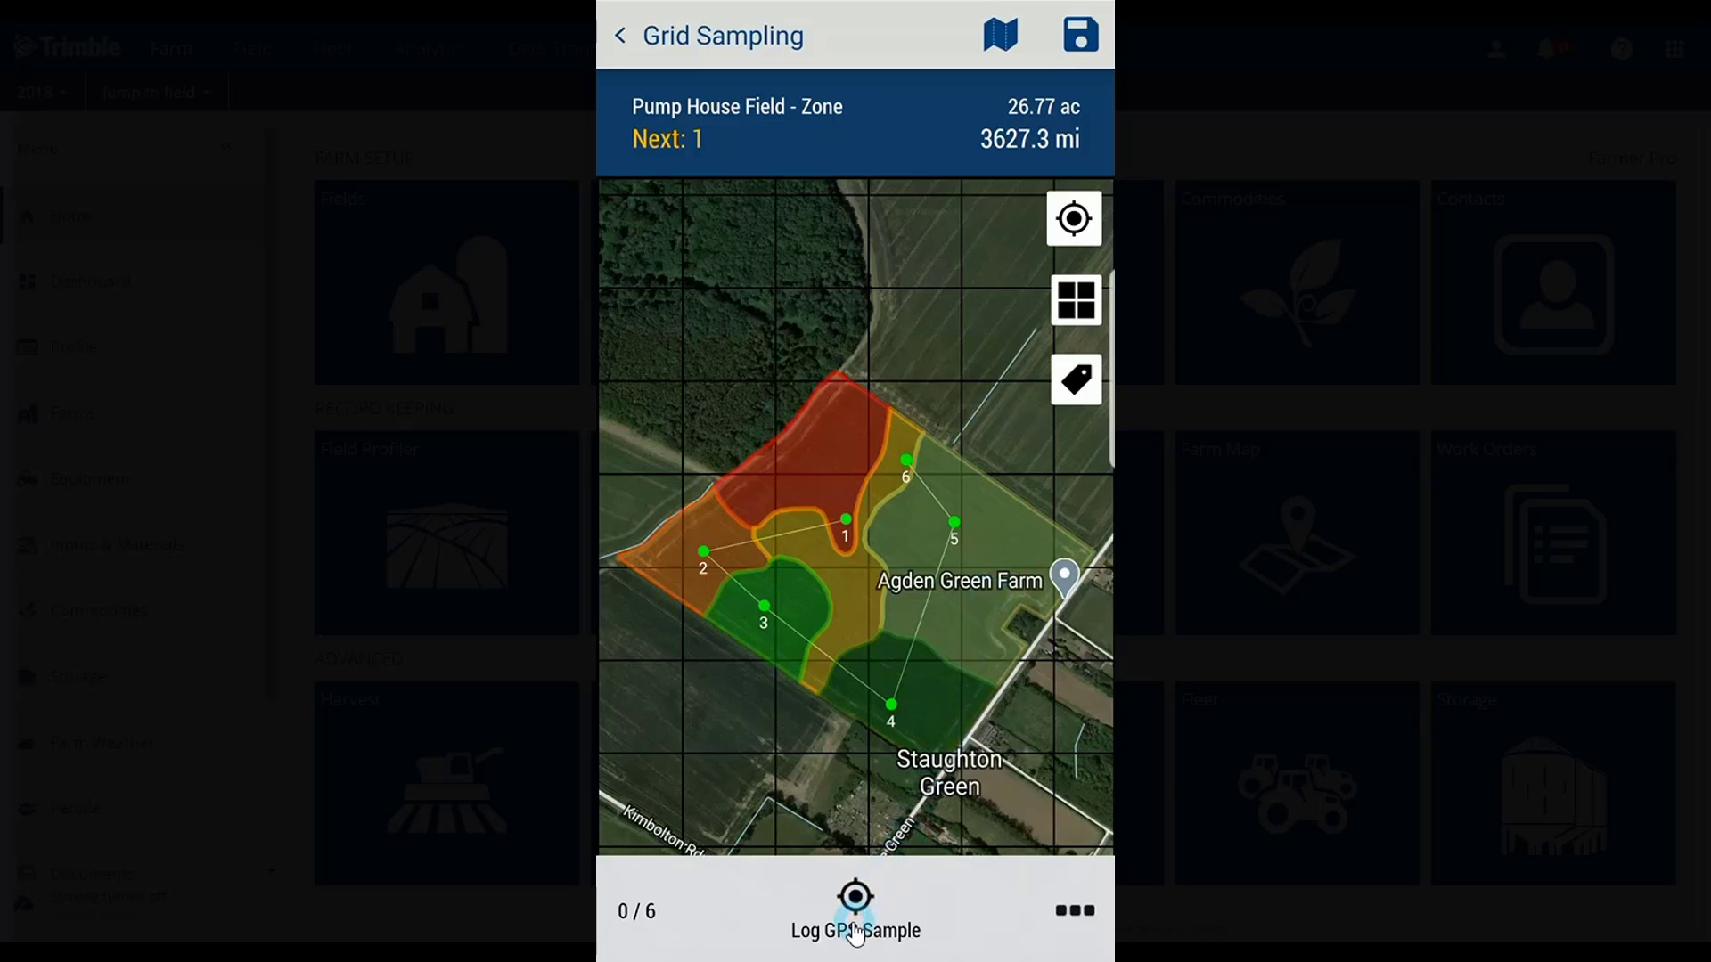
click(1072, 913)
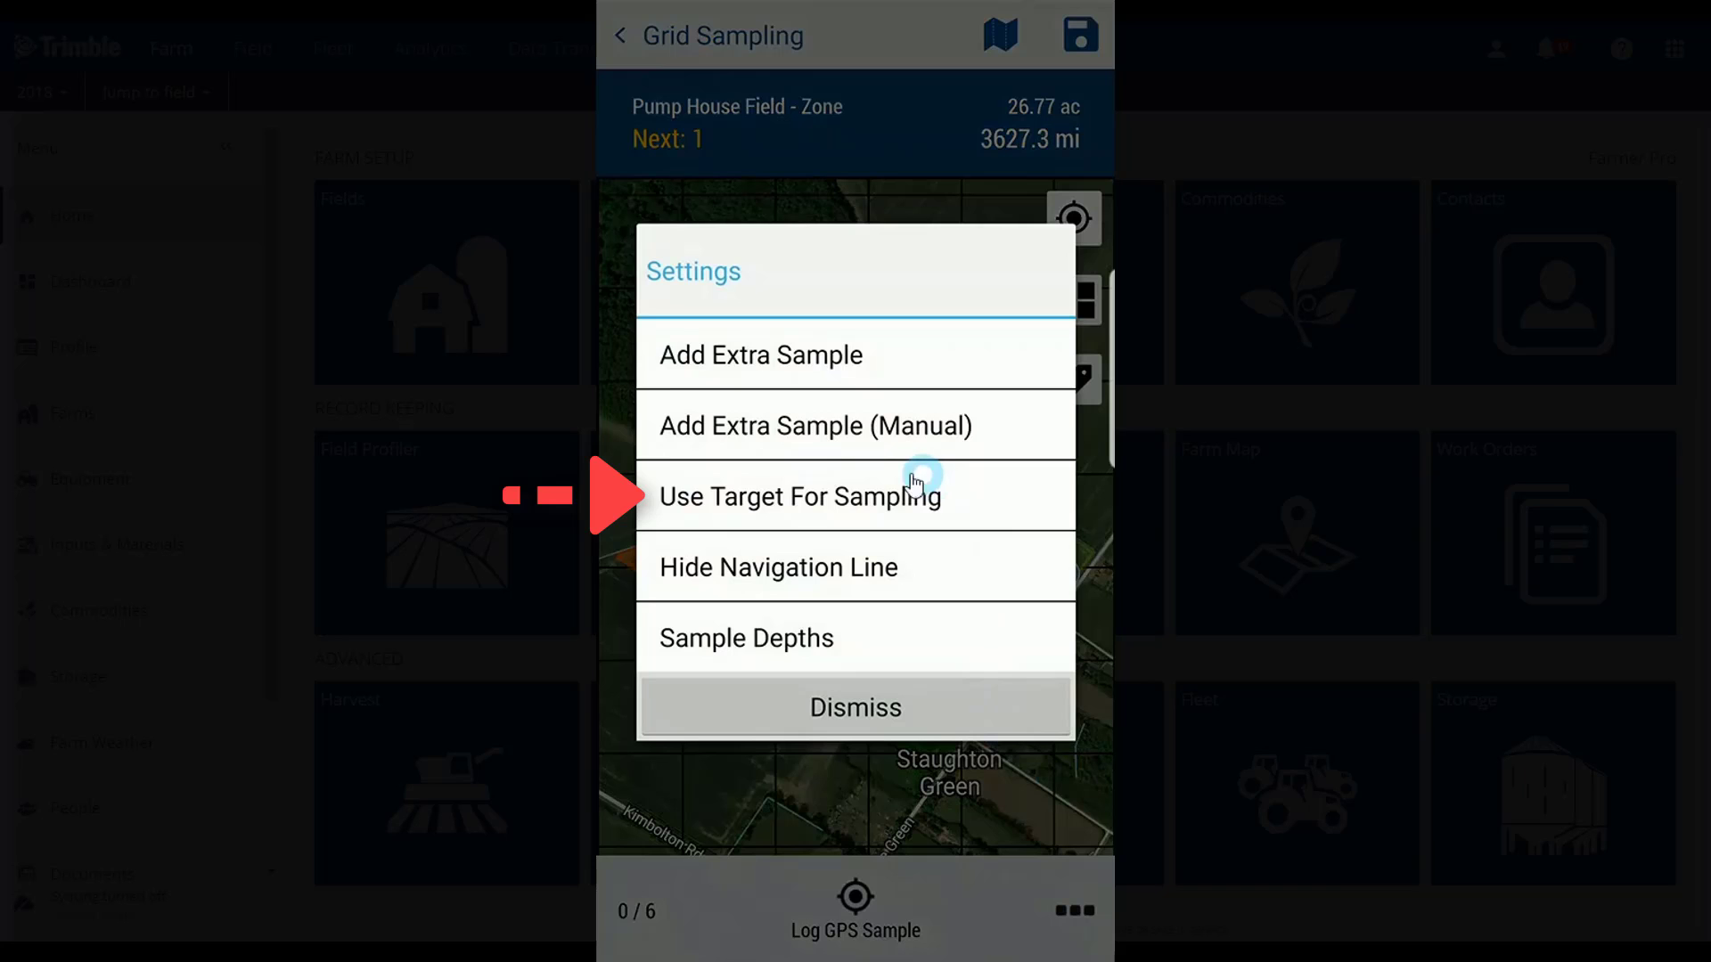
click(852, 499)
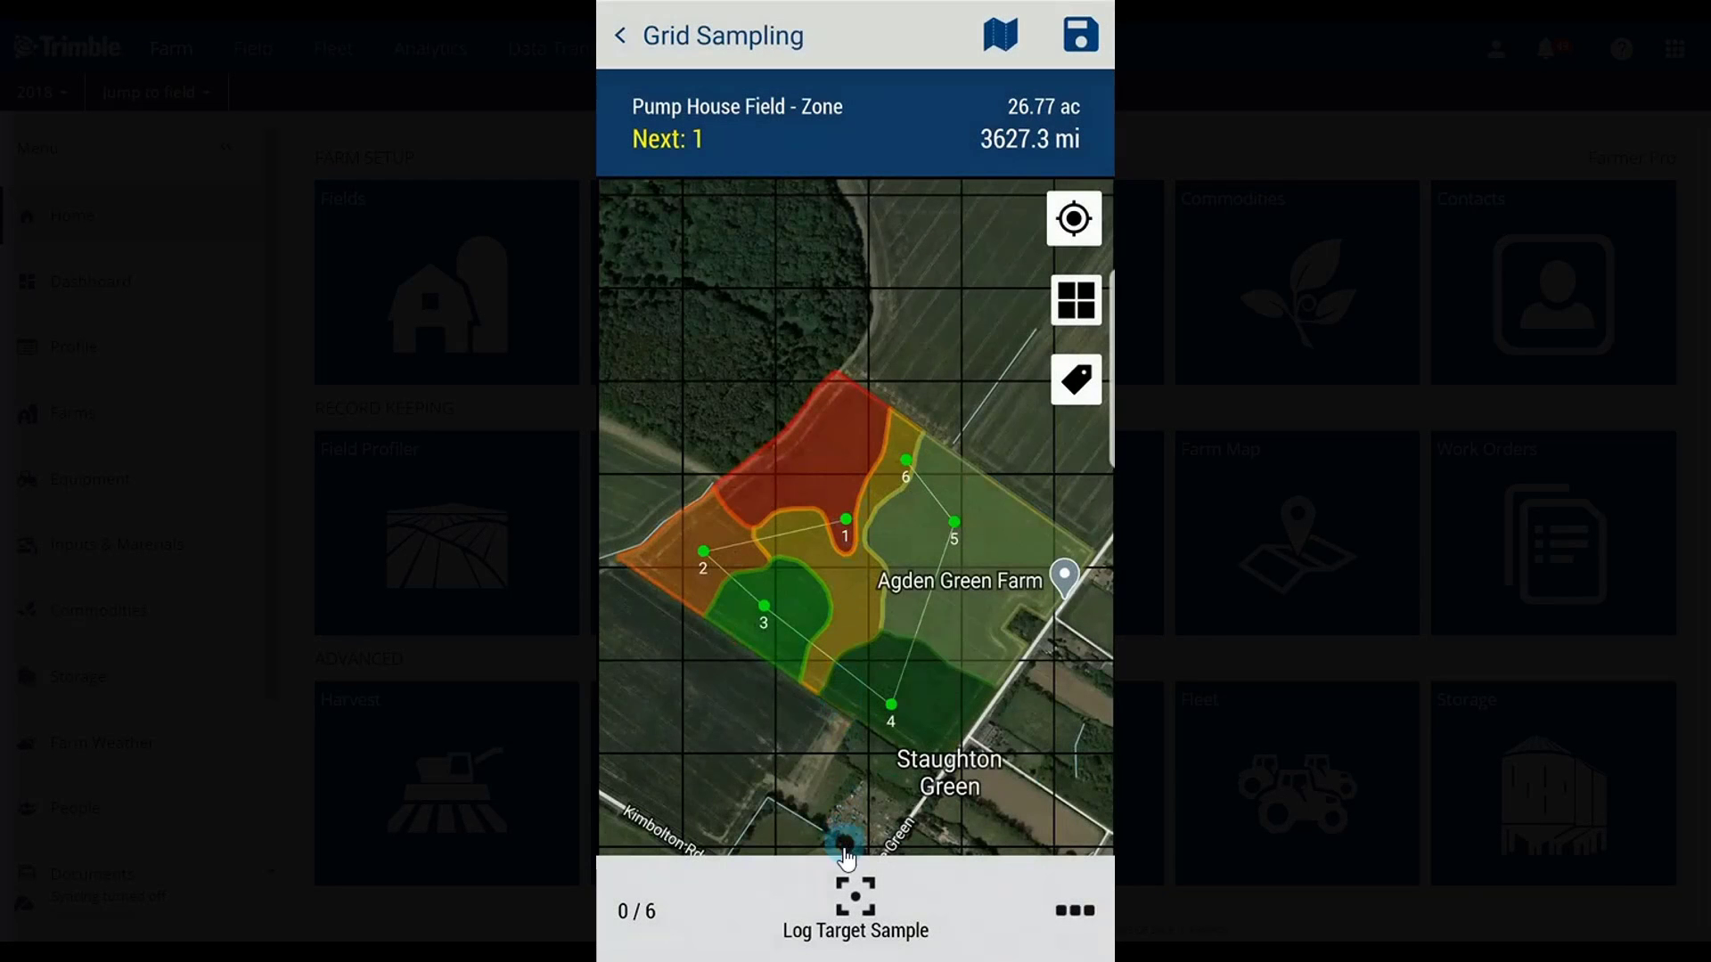
- Log target samples 1 through 6, confirming each location Warning with Ok
click(856, 907)
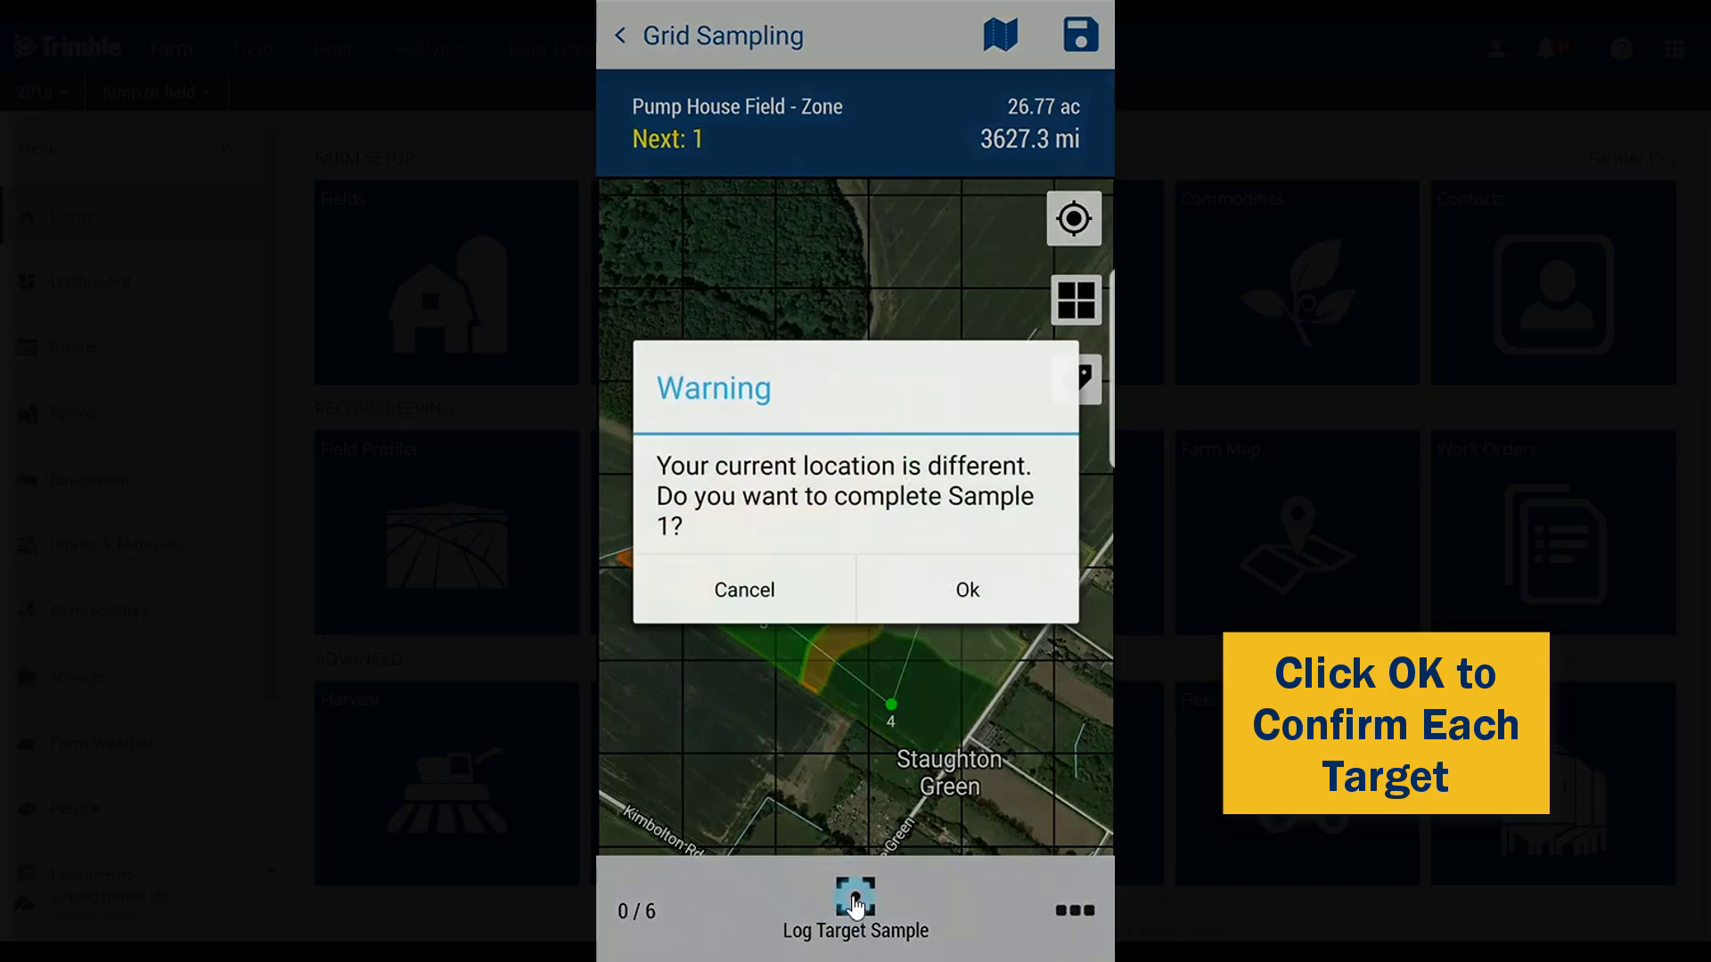
click(920, 603)
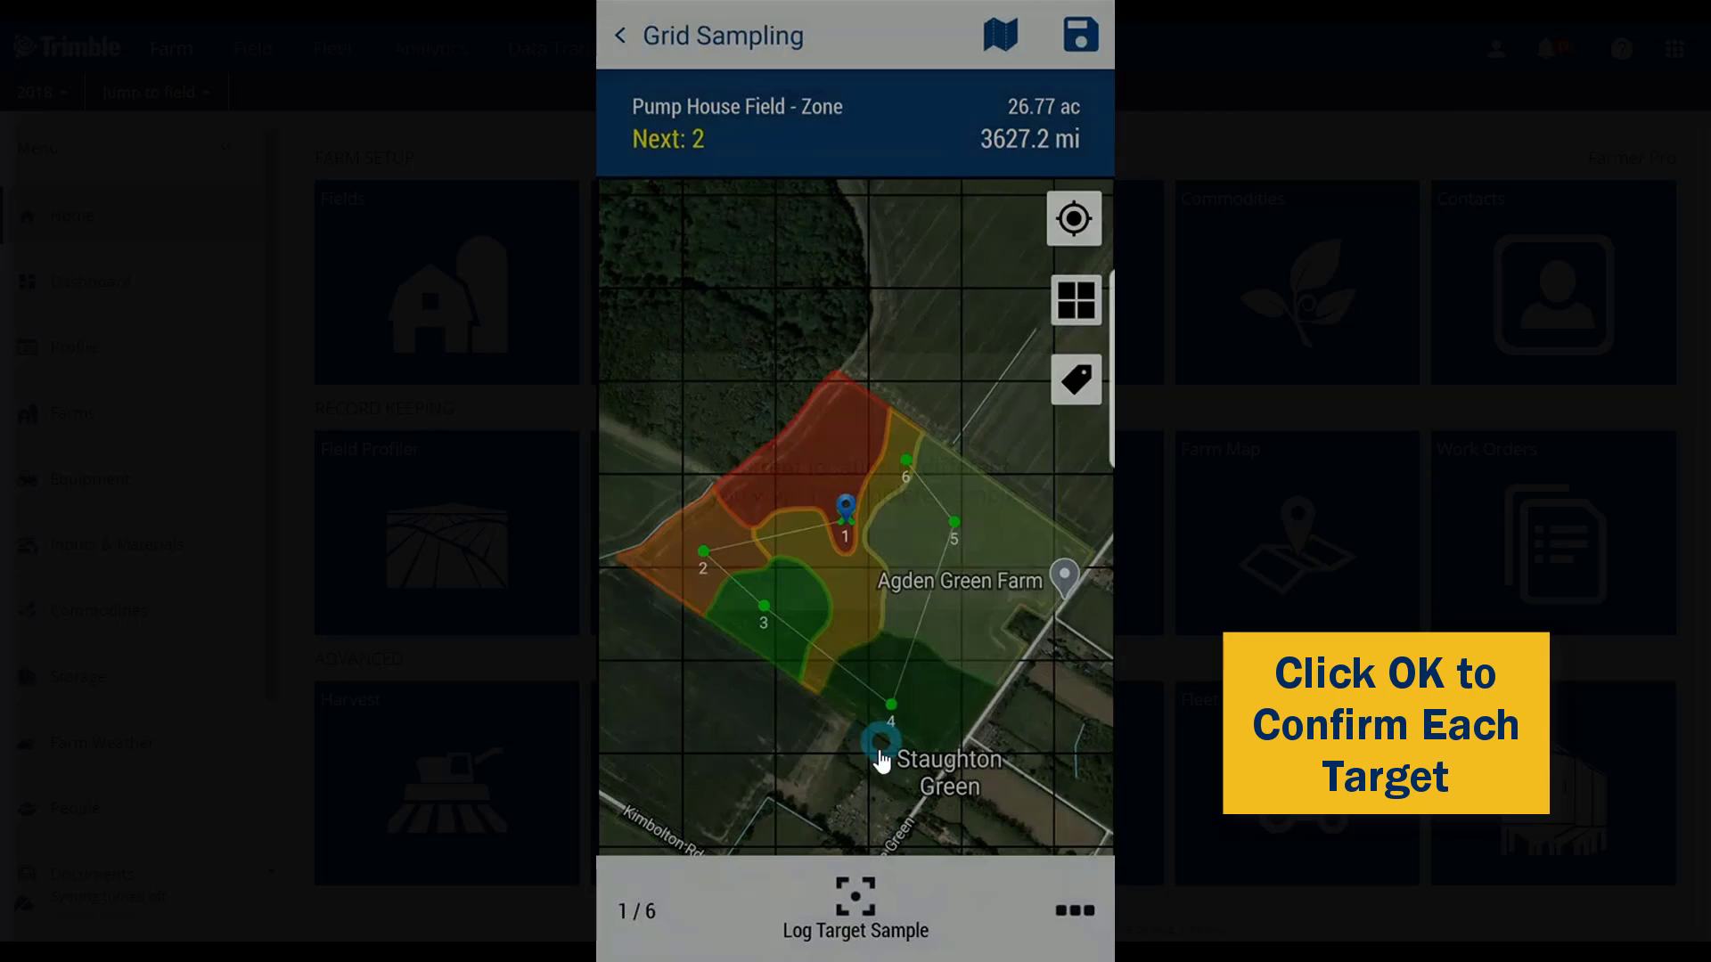
click(856, 900)
click(943, 592)
click(856, 899)
click(967, 592)
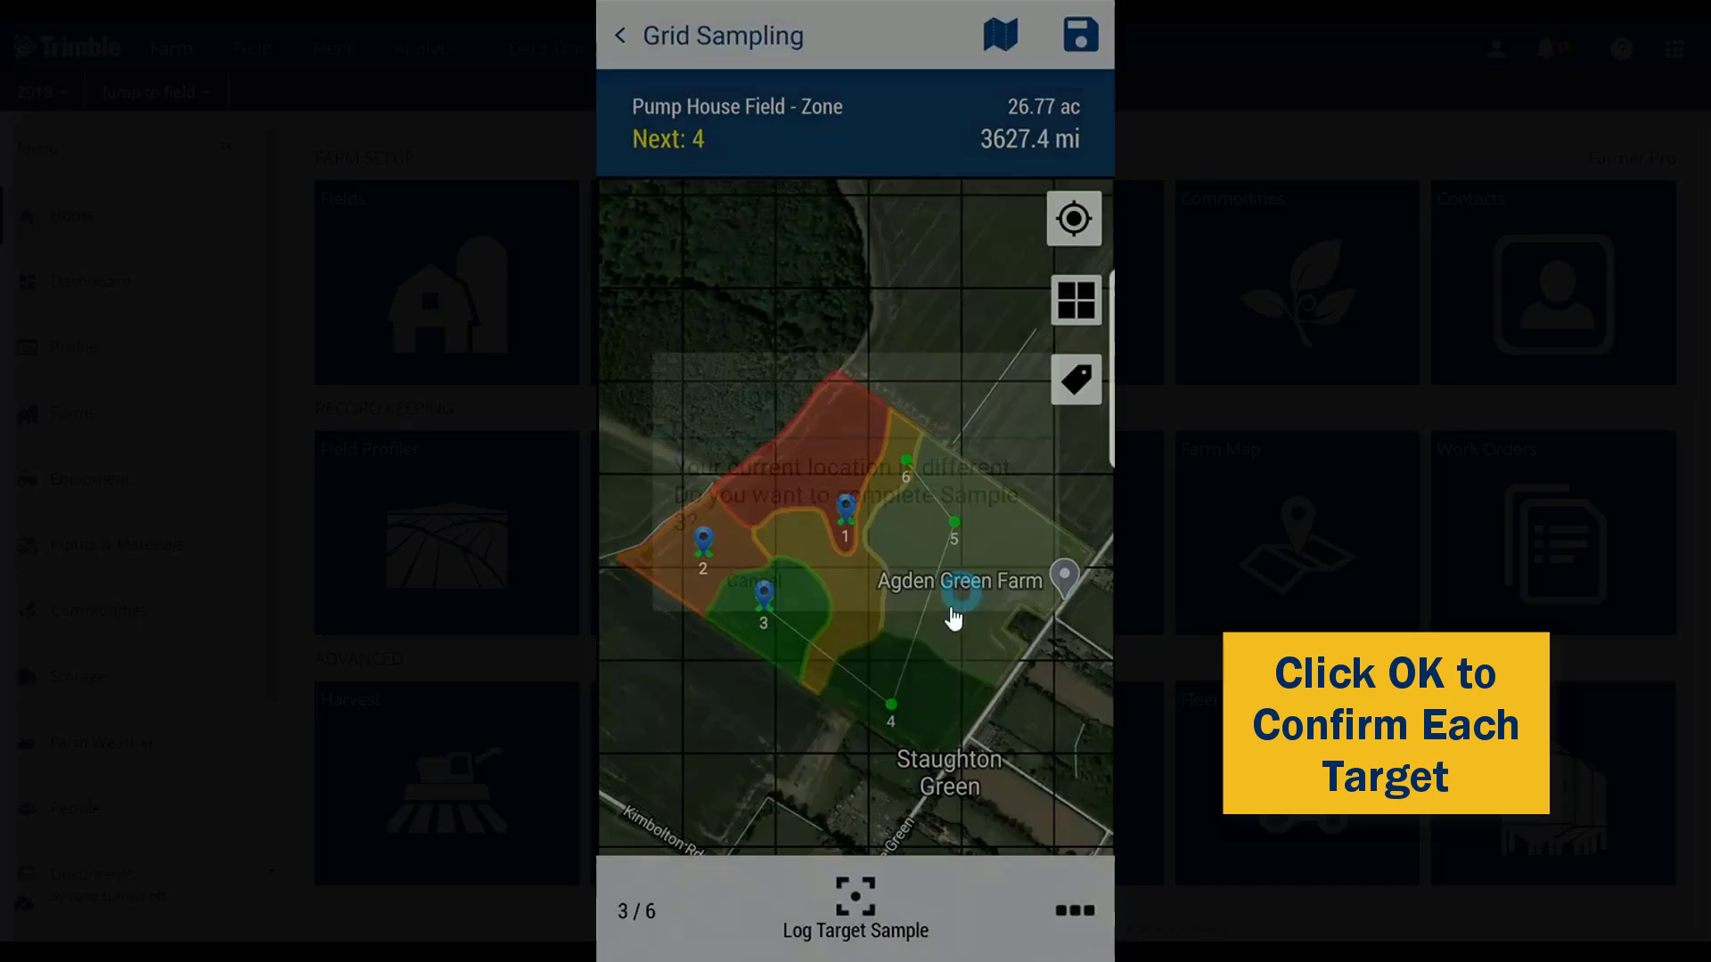
click(855, 898)
click(967, 592)
click(856, 898)
click(973, 591)
click(856, 898)
click(973, 591)
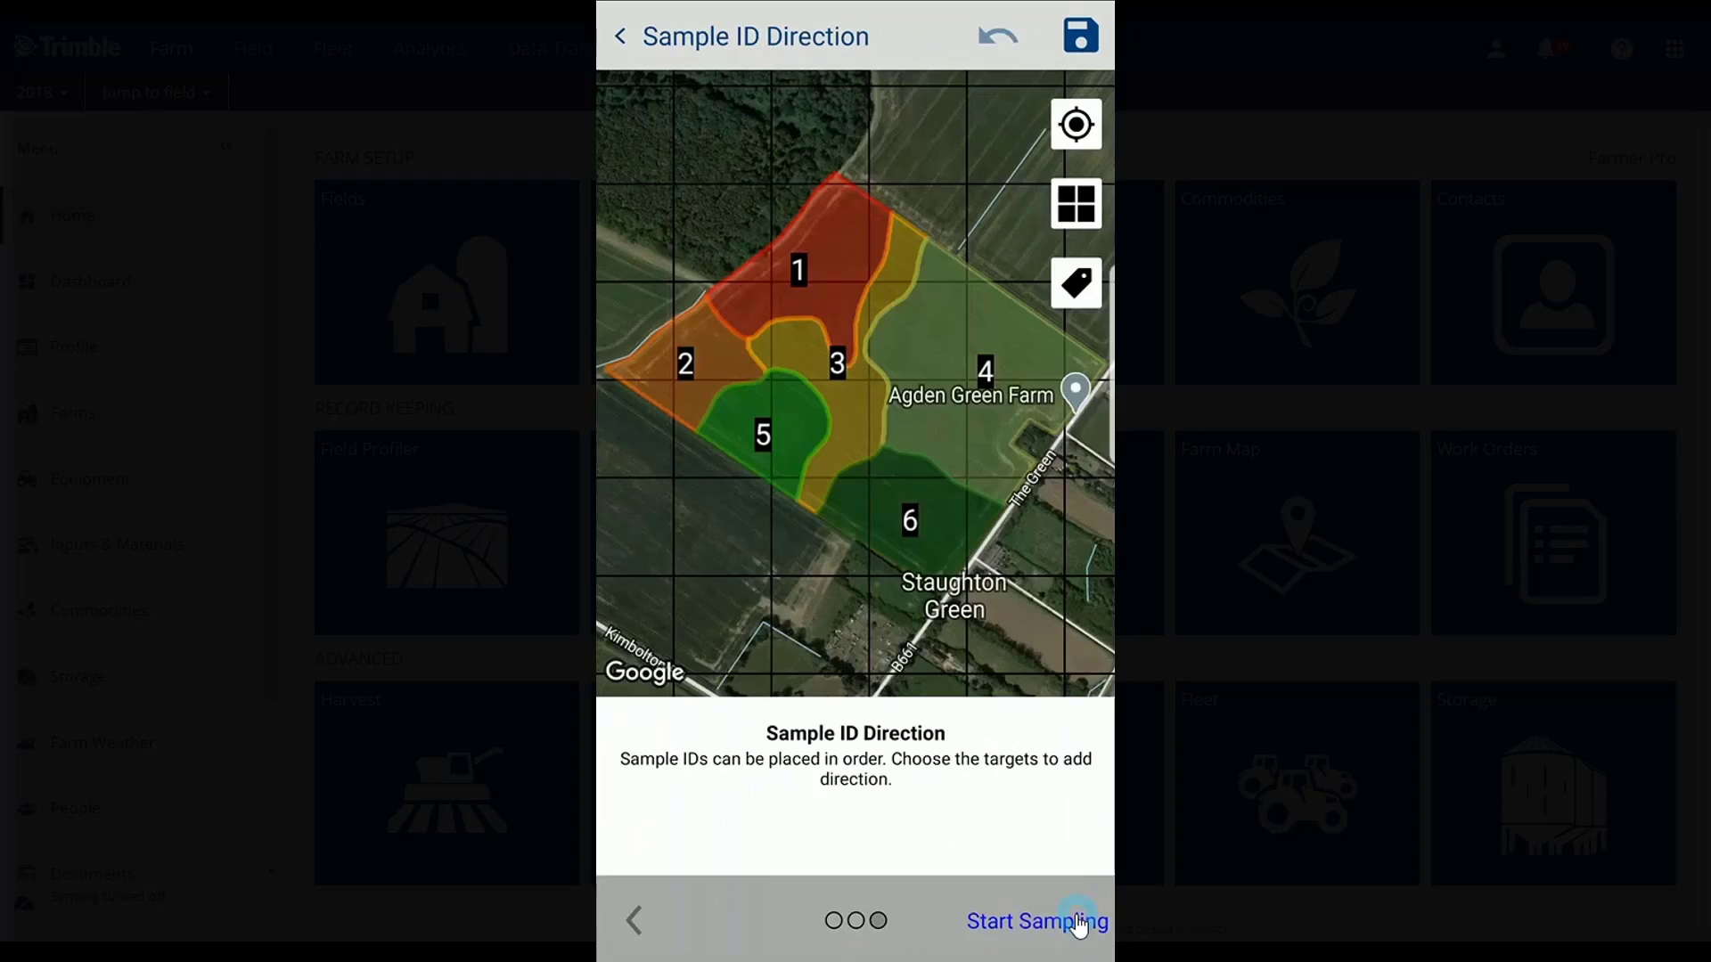
- Go through Edit Target Points and Sample ID Direction to start sampling the six zone targets
click(1079, 923)
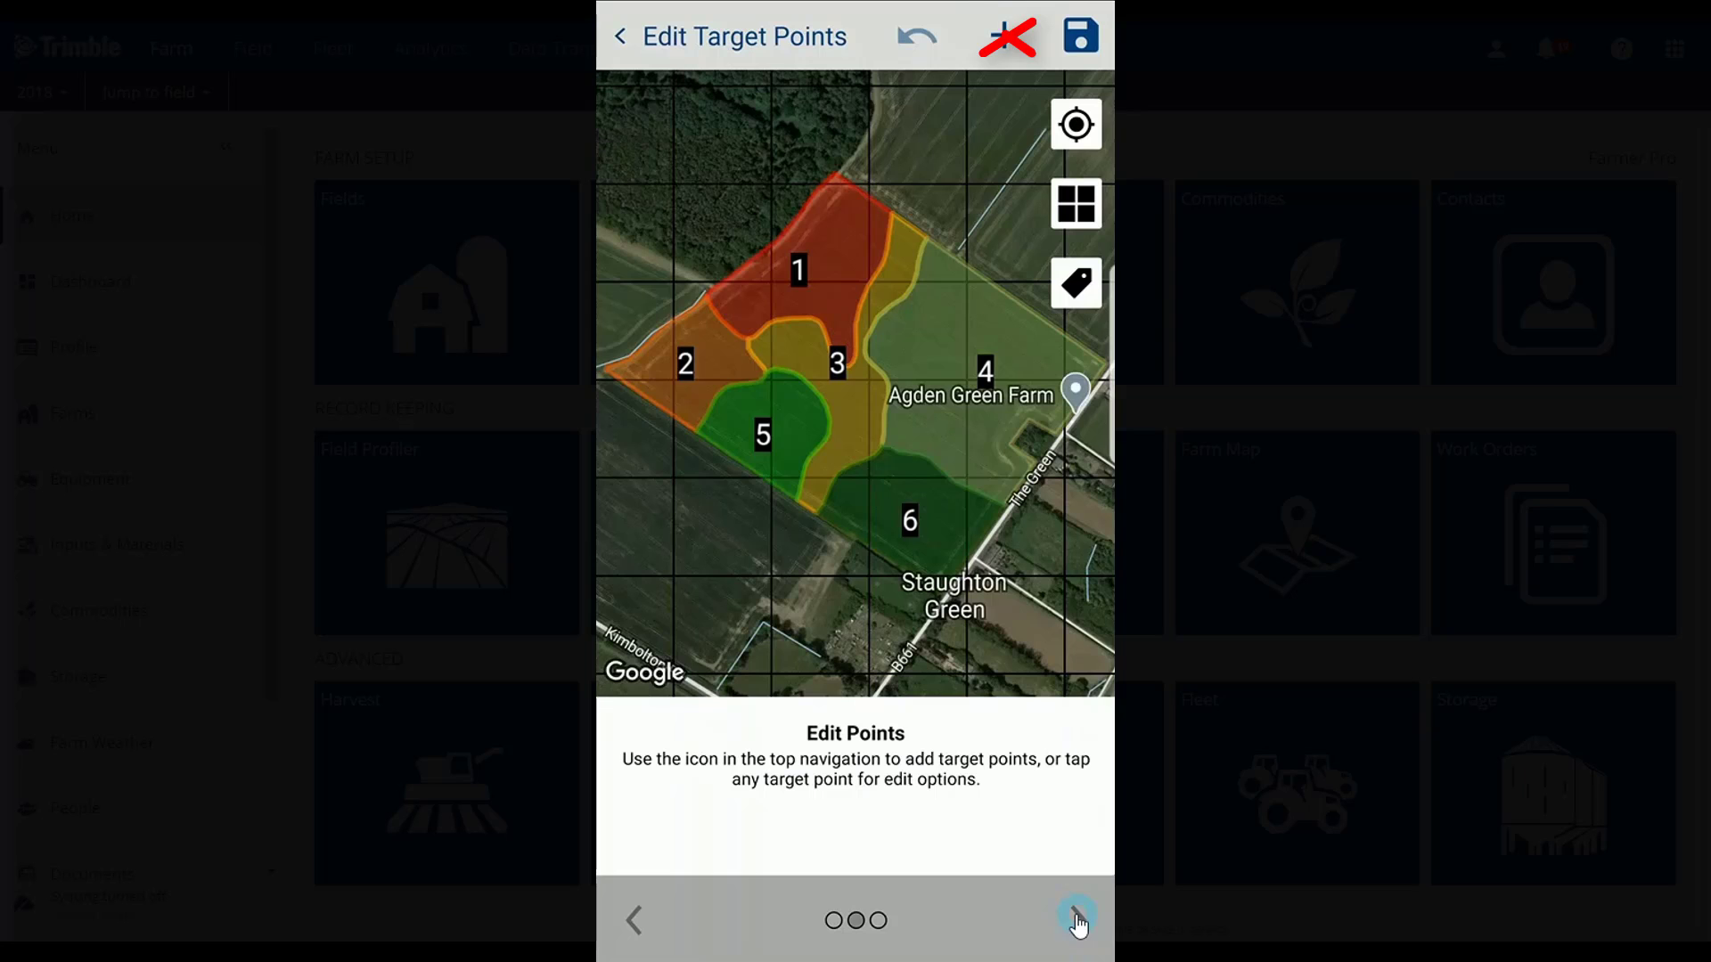
click(1078, 919)
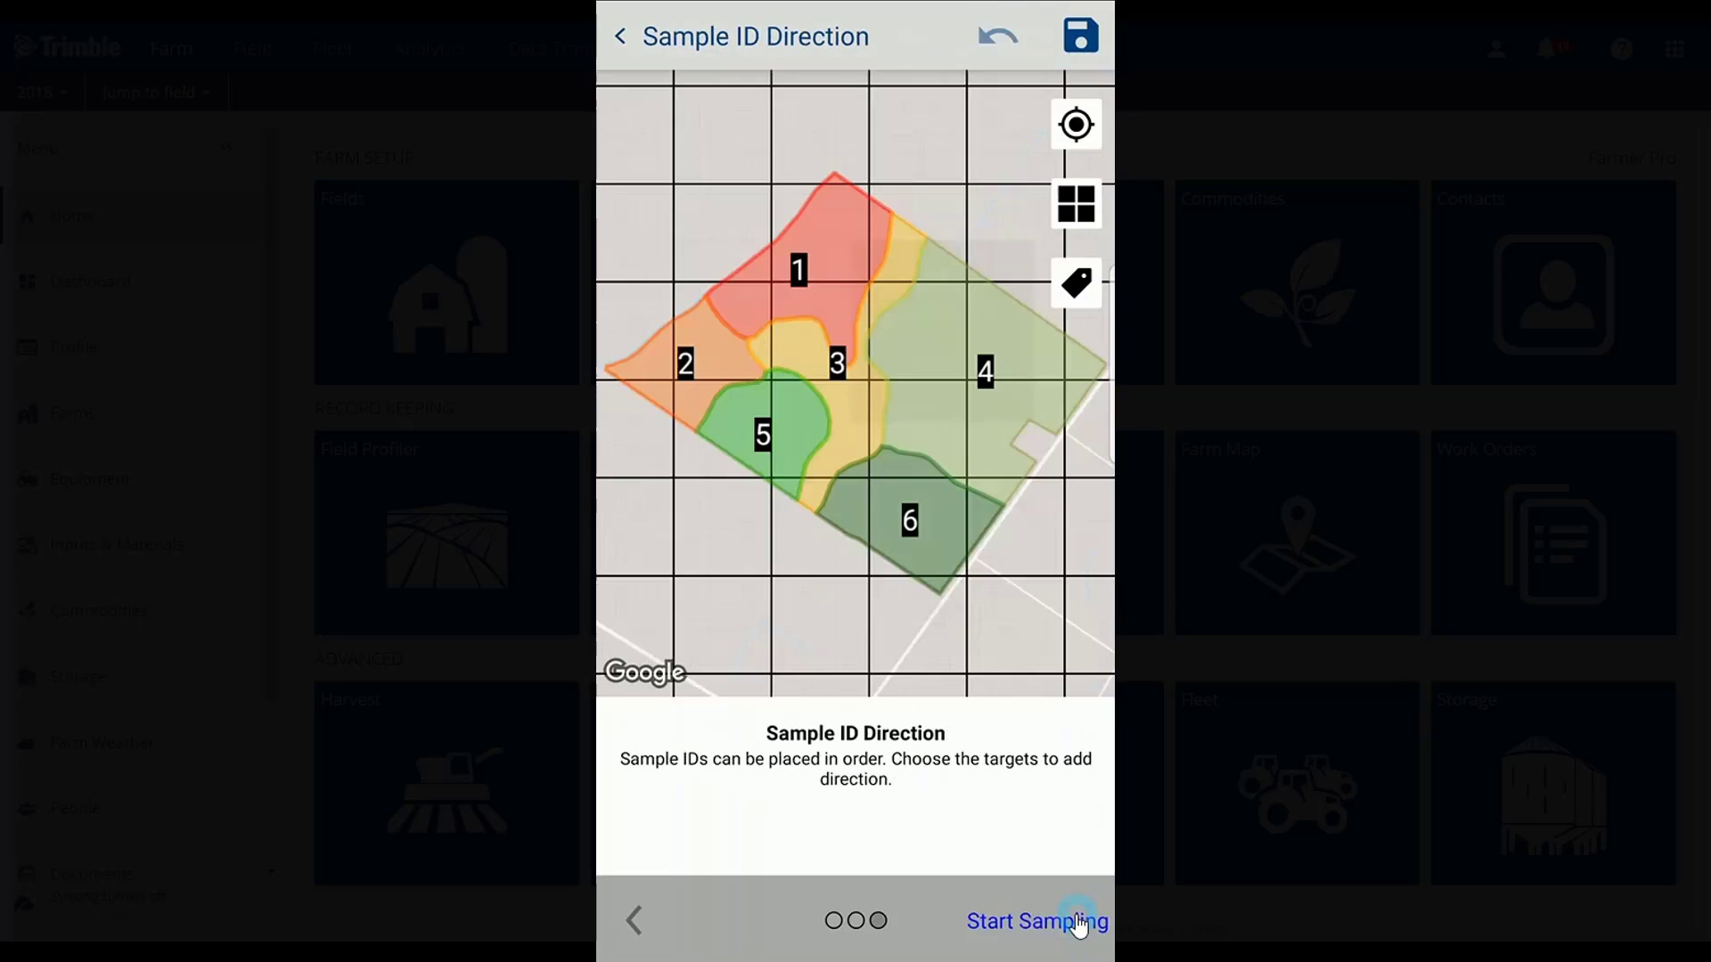
click(1076, 922)
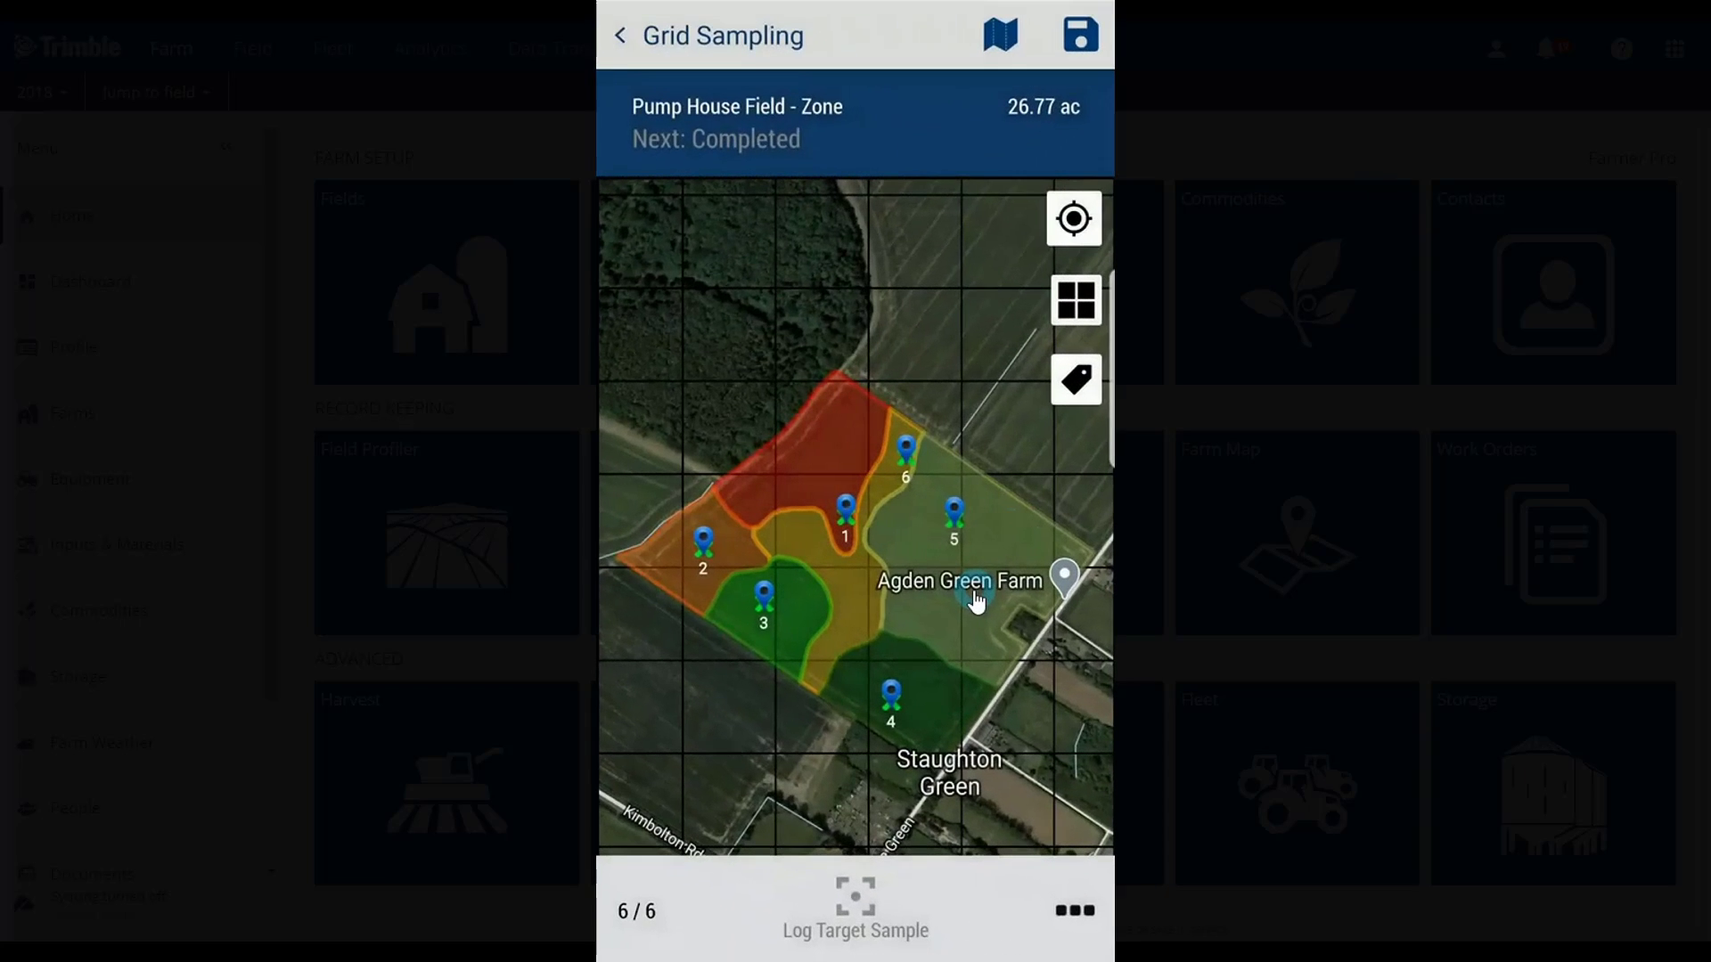
- Save Sample 2 with Save and Mark Complete
click(1081, 37)
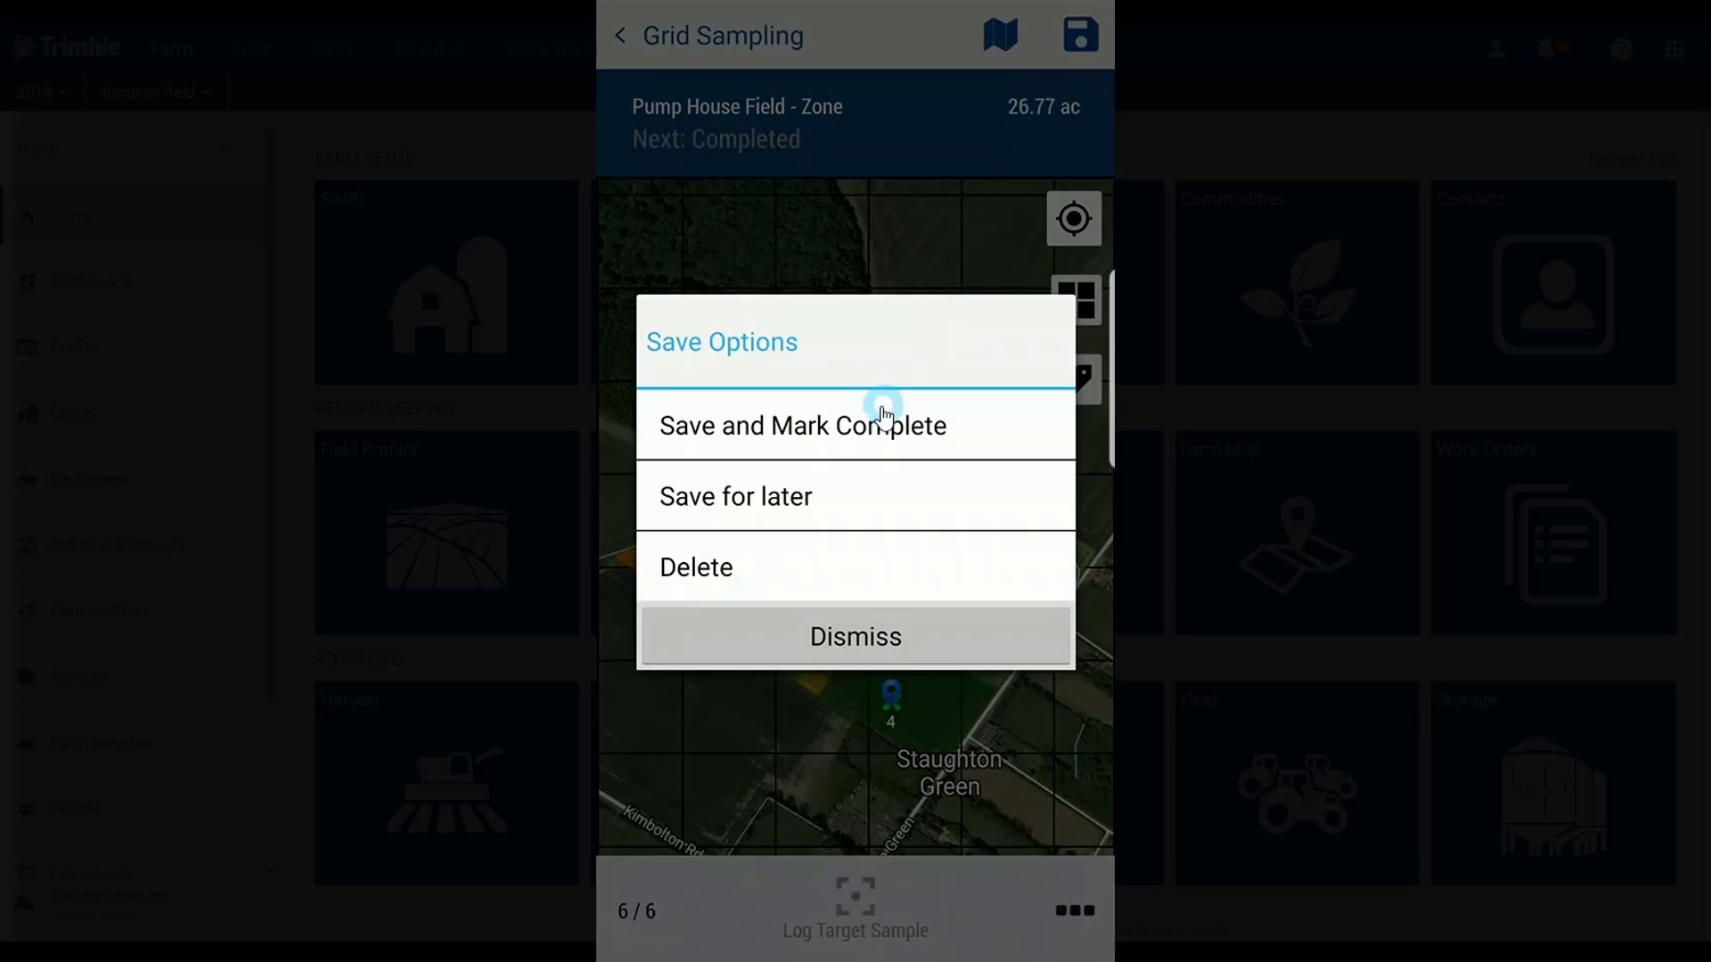
click(871, 427)
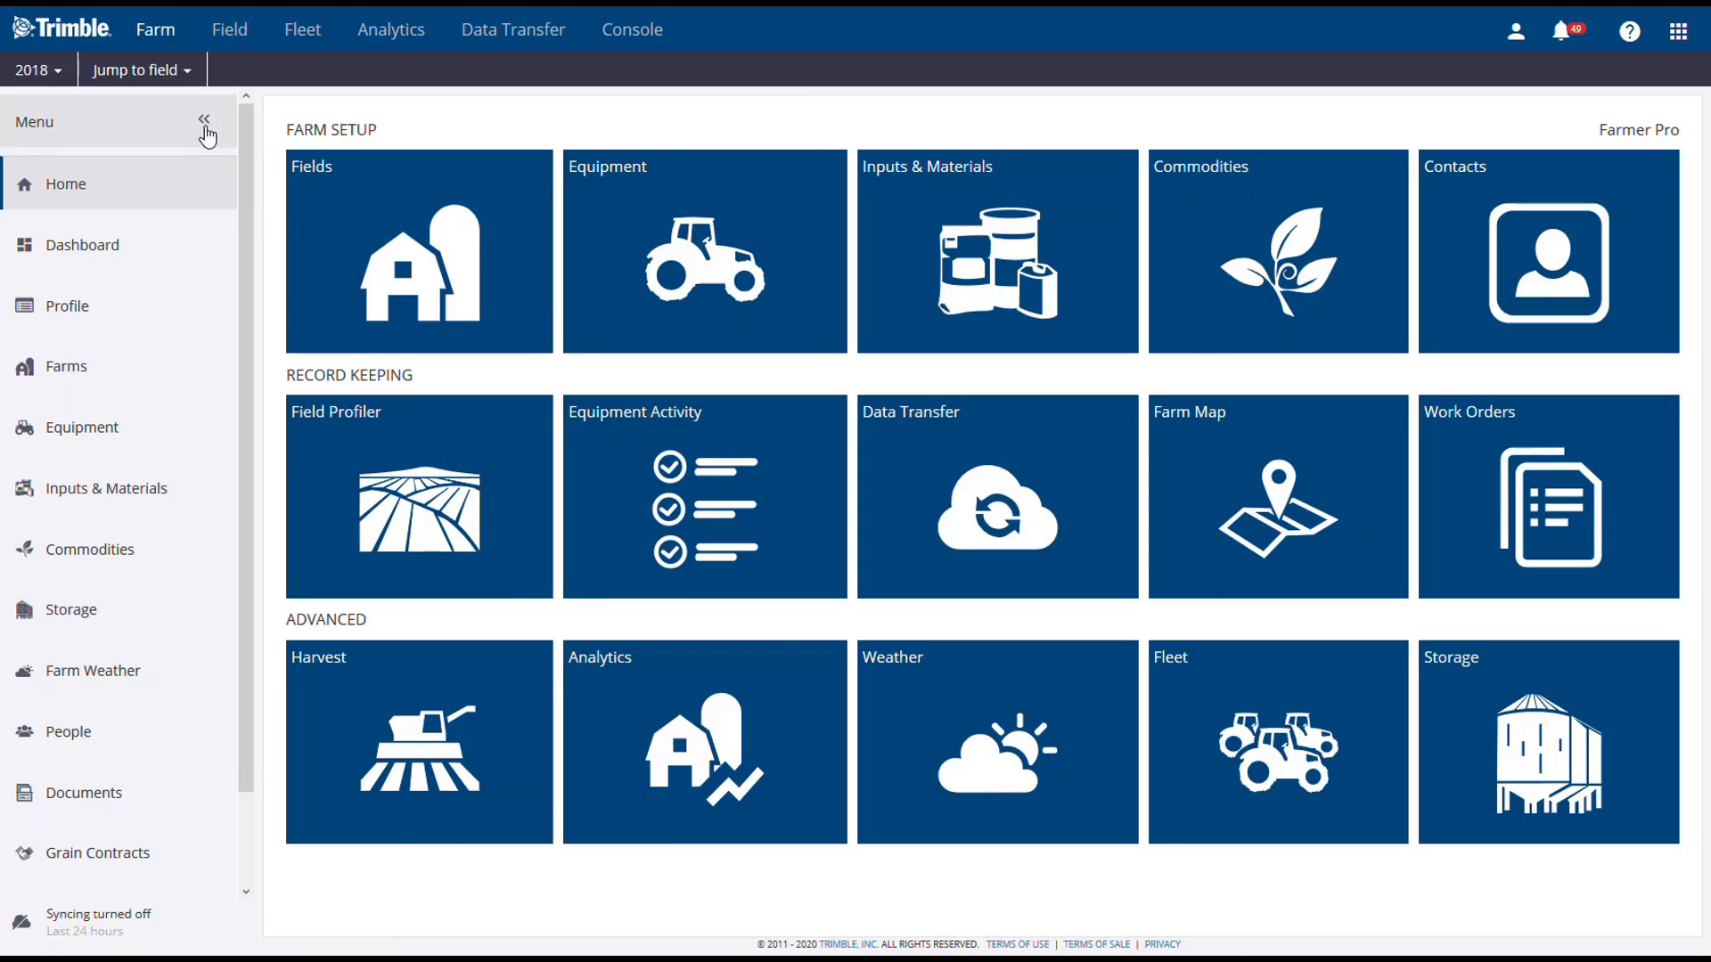
- Jump to Pump House Field - Zone and open its GIS map from Field Manager
click(185, 79)
click(179, 239)
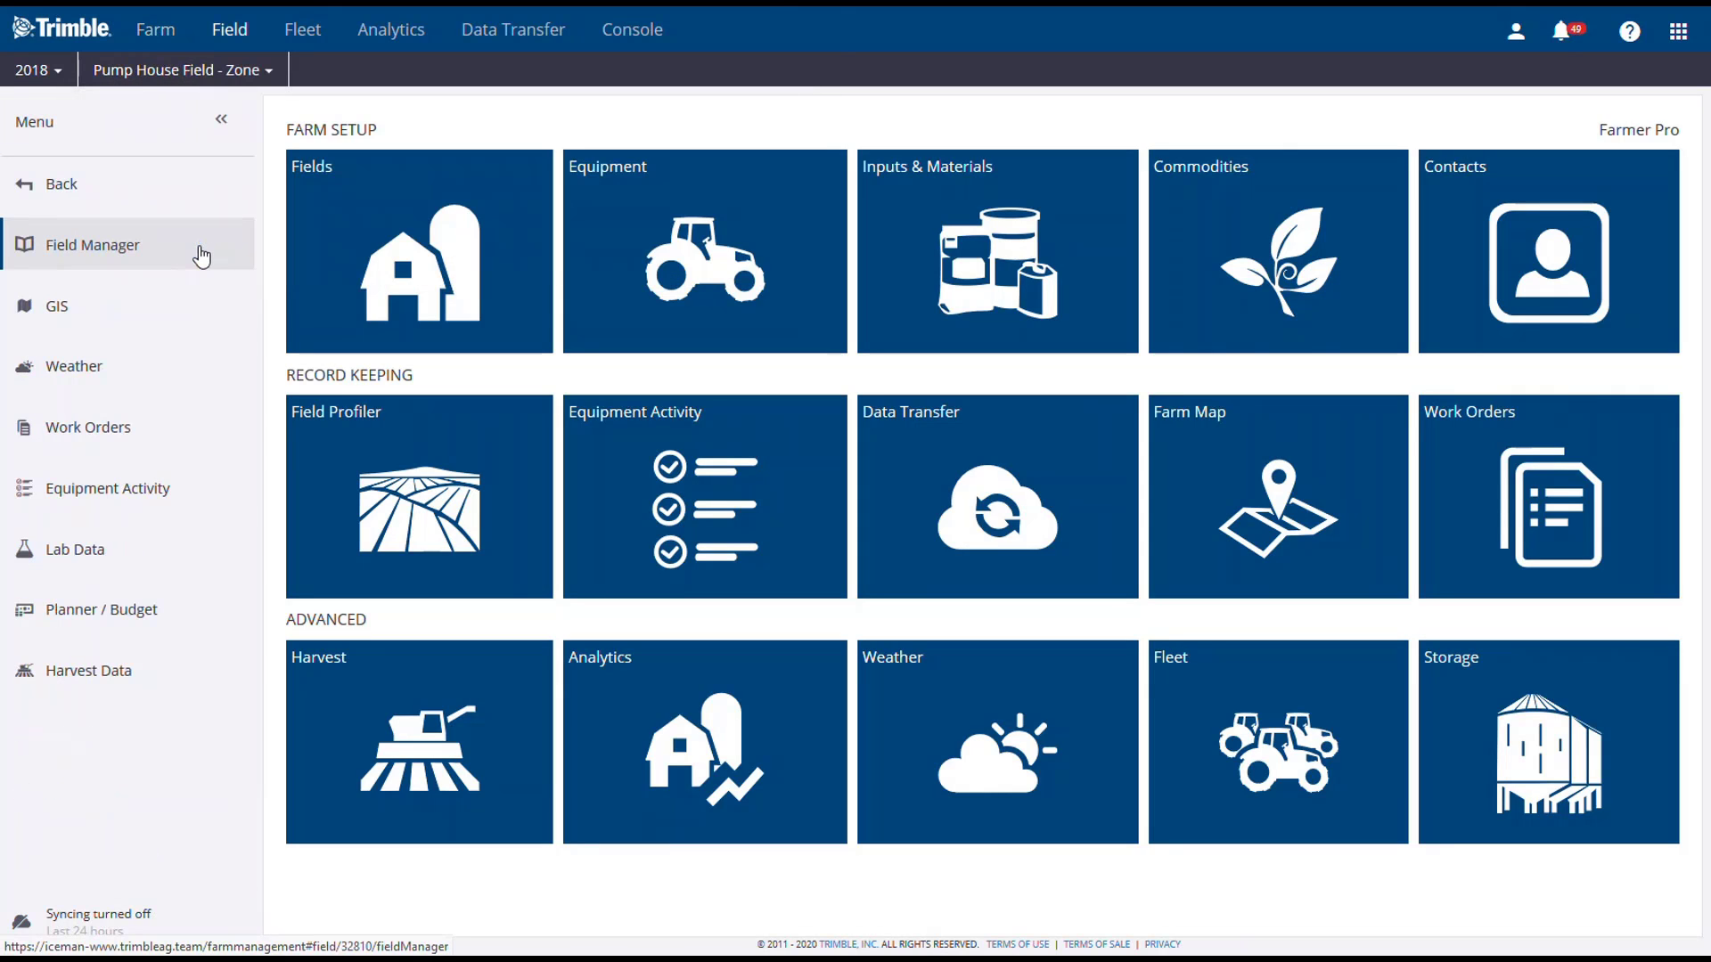
click(201, 257)
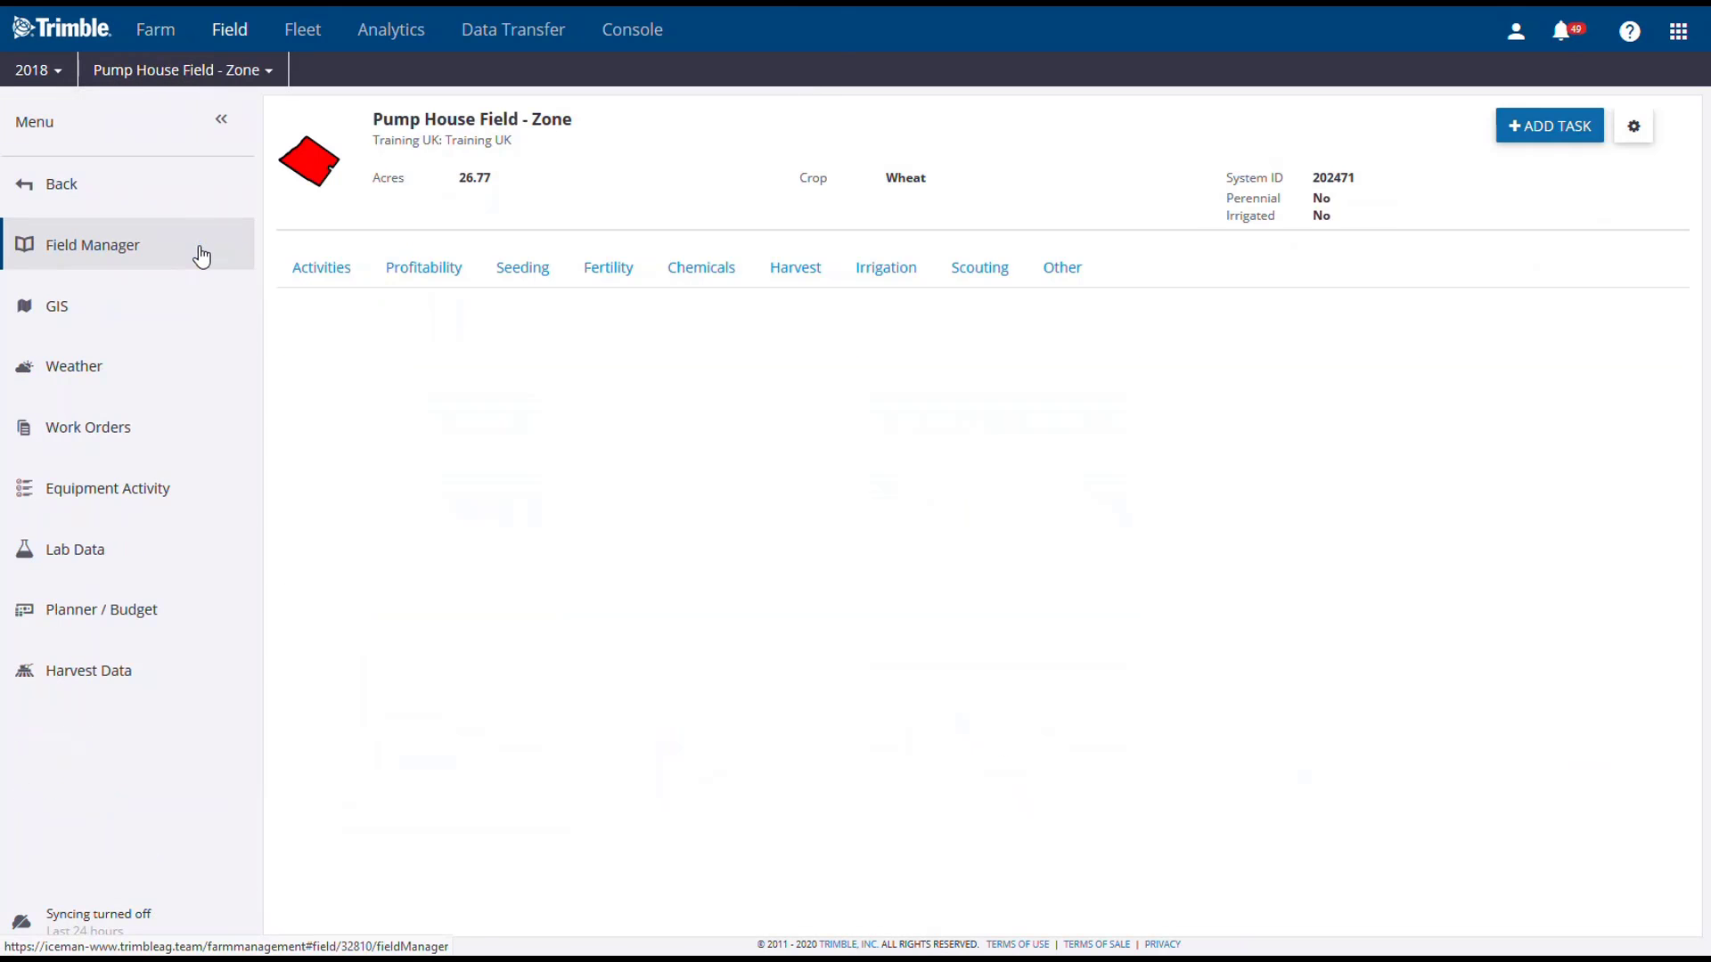
click(90, 308)
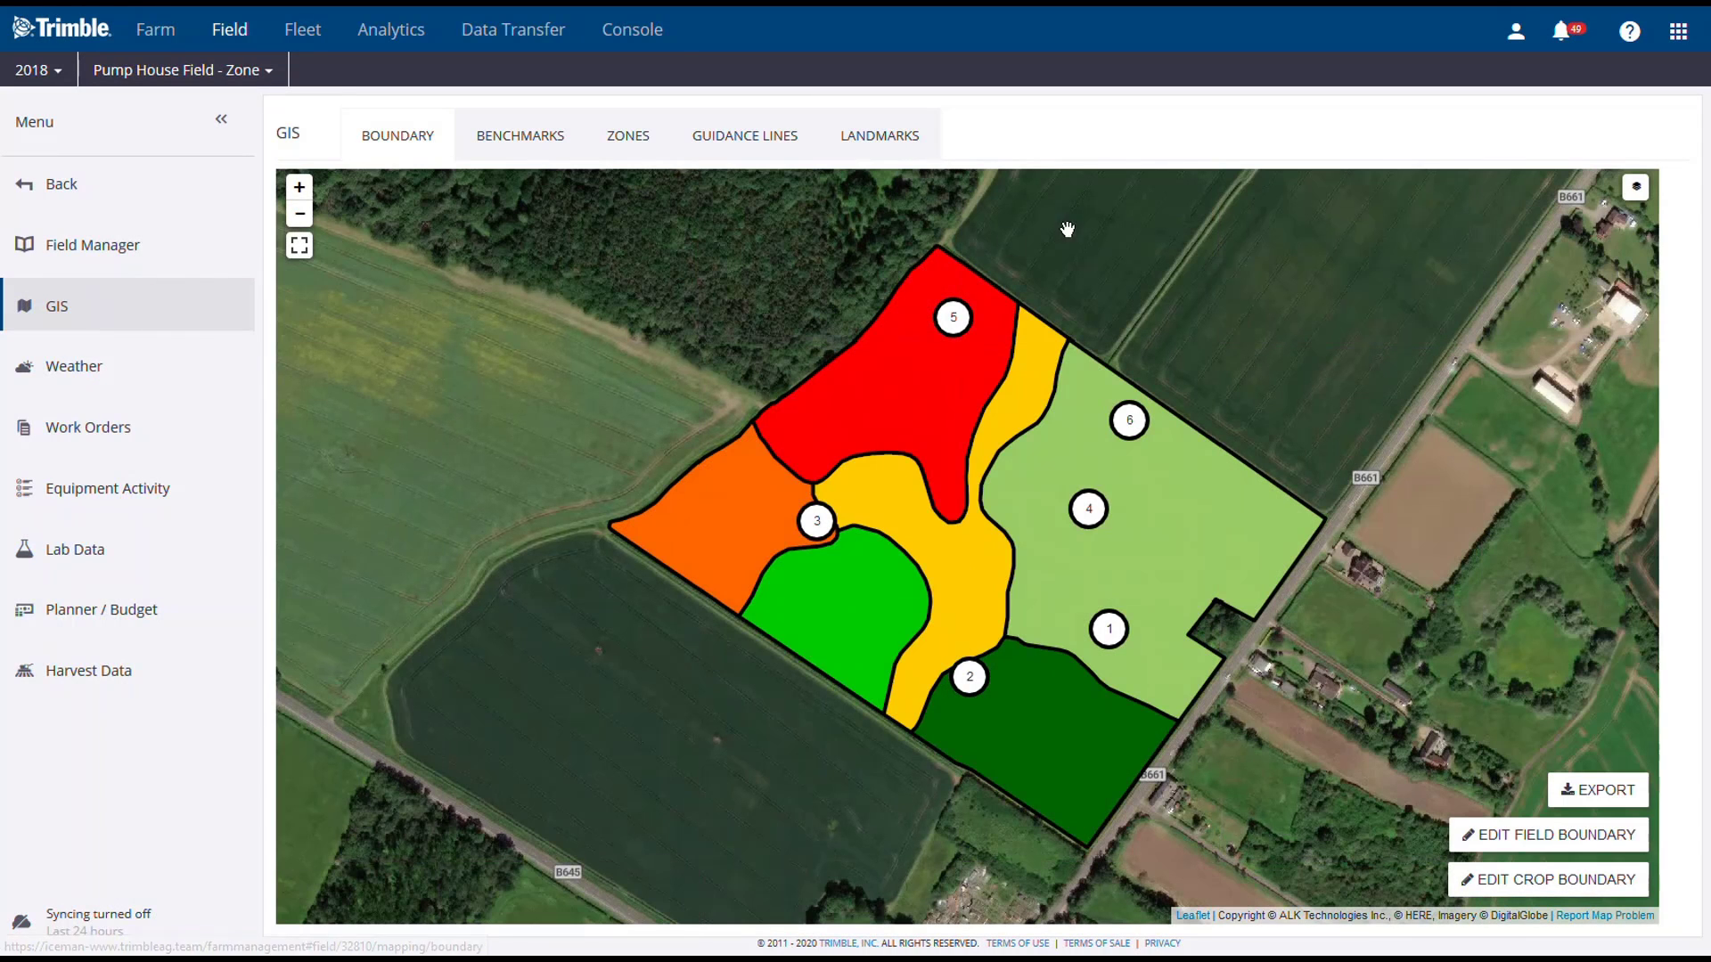
- In Manage Layers, enable both Management Zones layers and Soil Samples, then save
click(1636, 187)
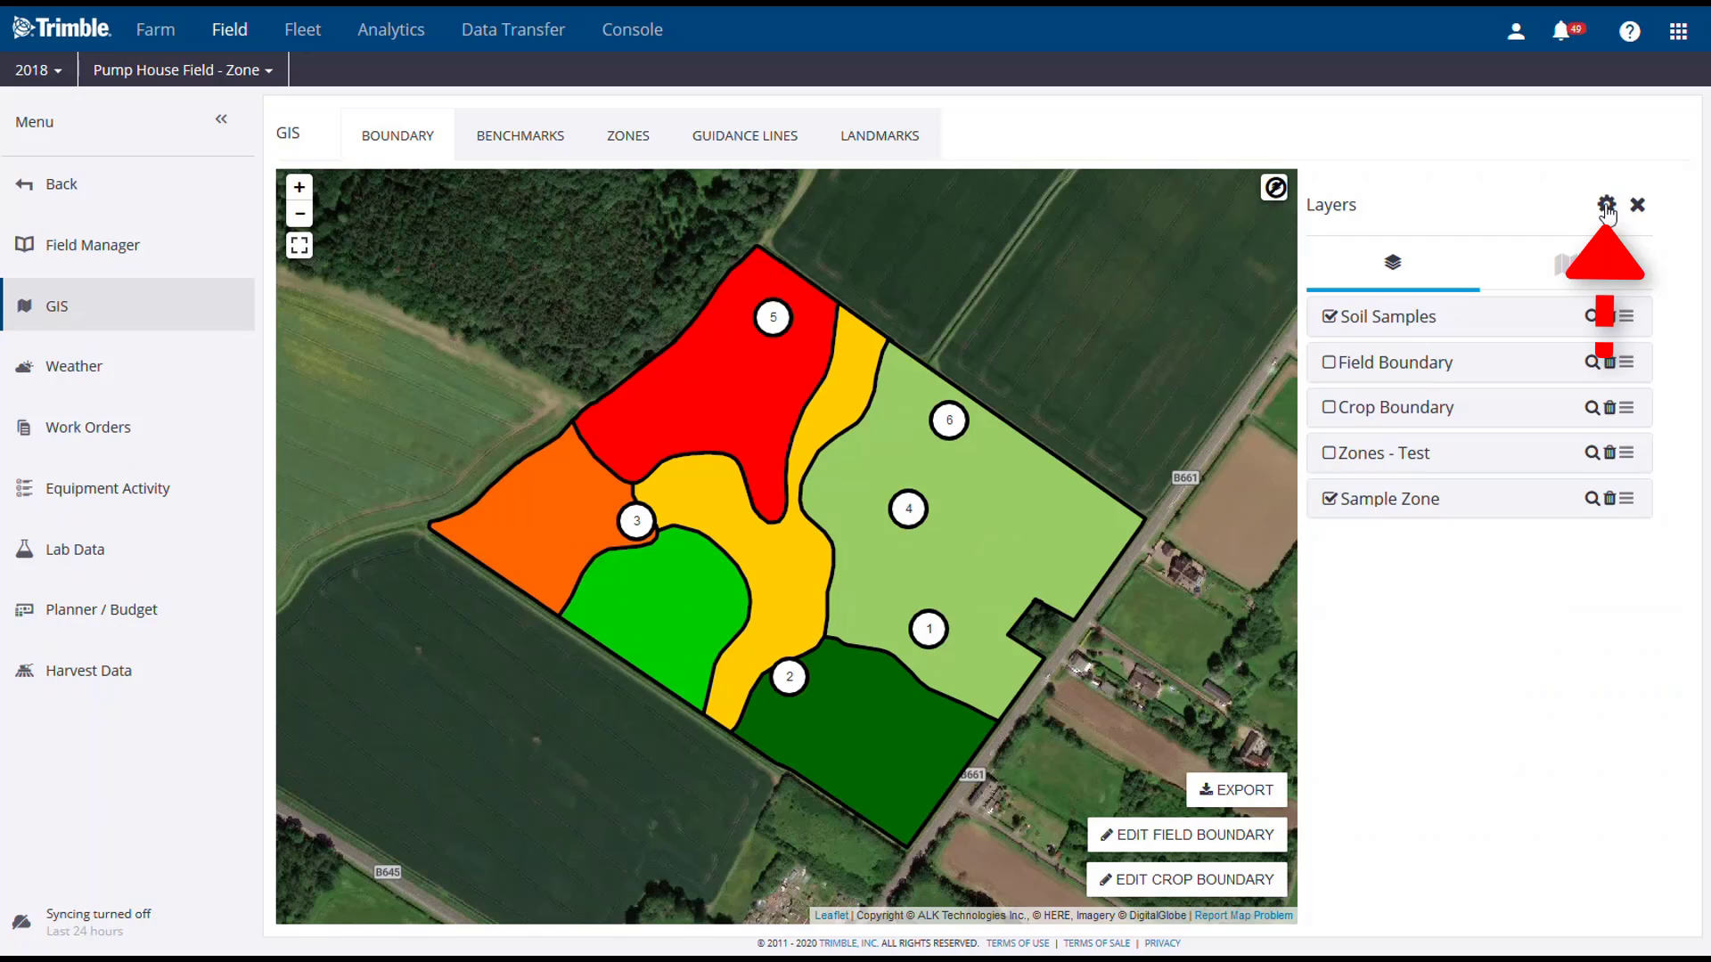
click(1606, 206)
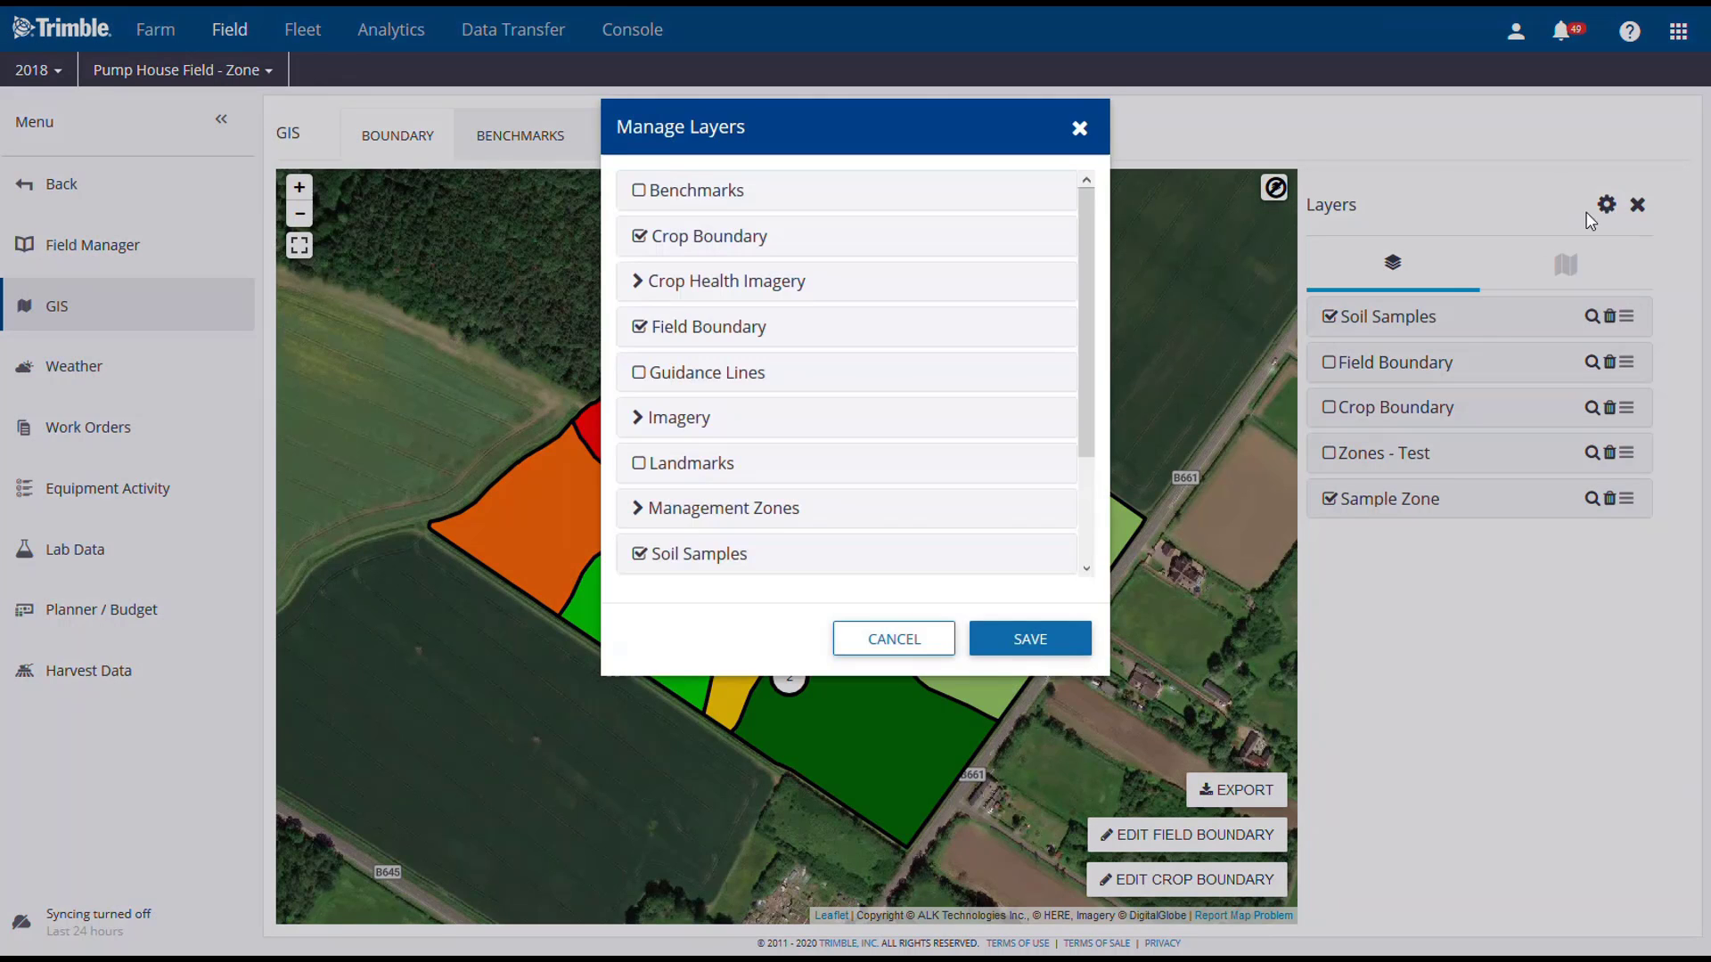
click(638, 510)
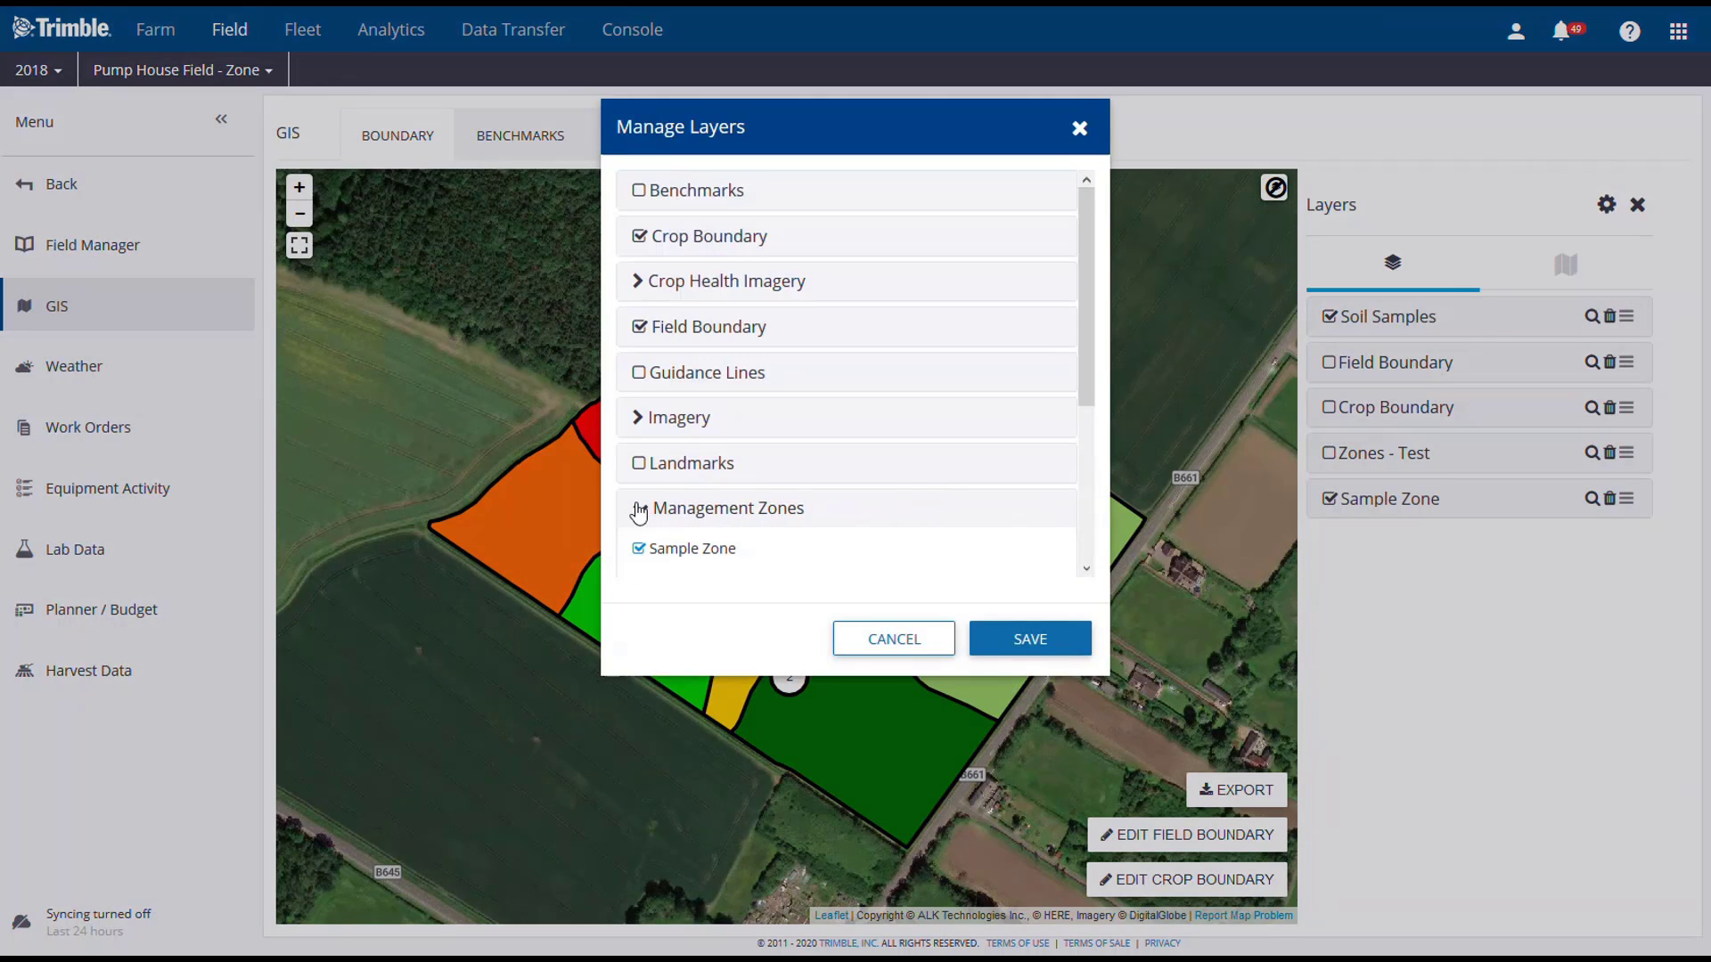
scroll(633, 499, down, 3)
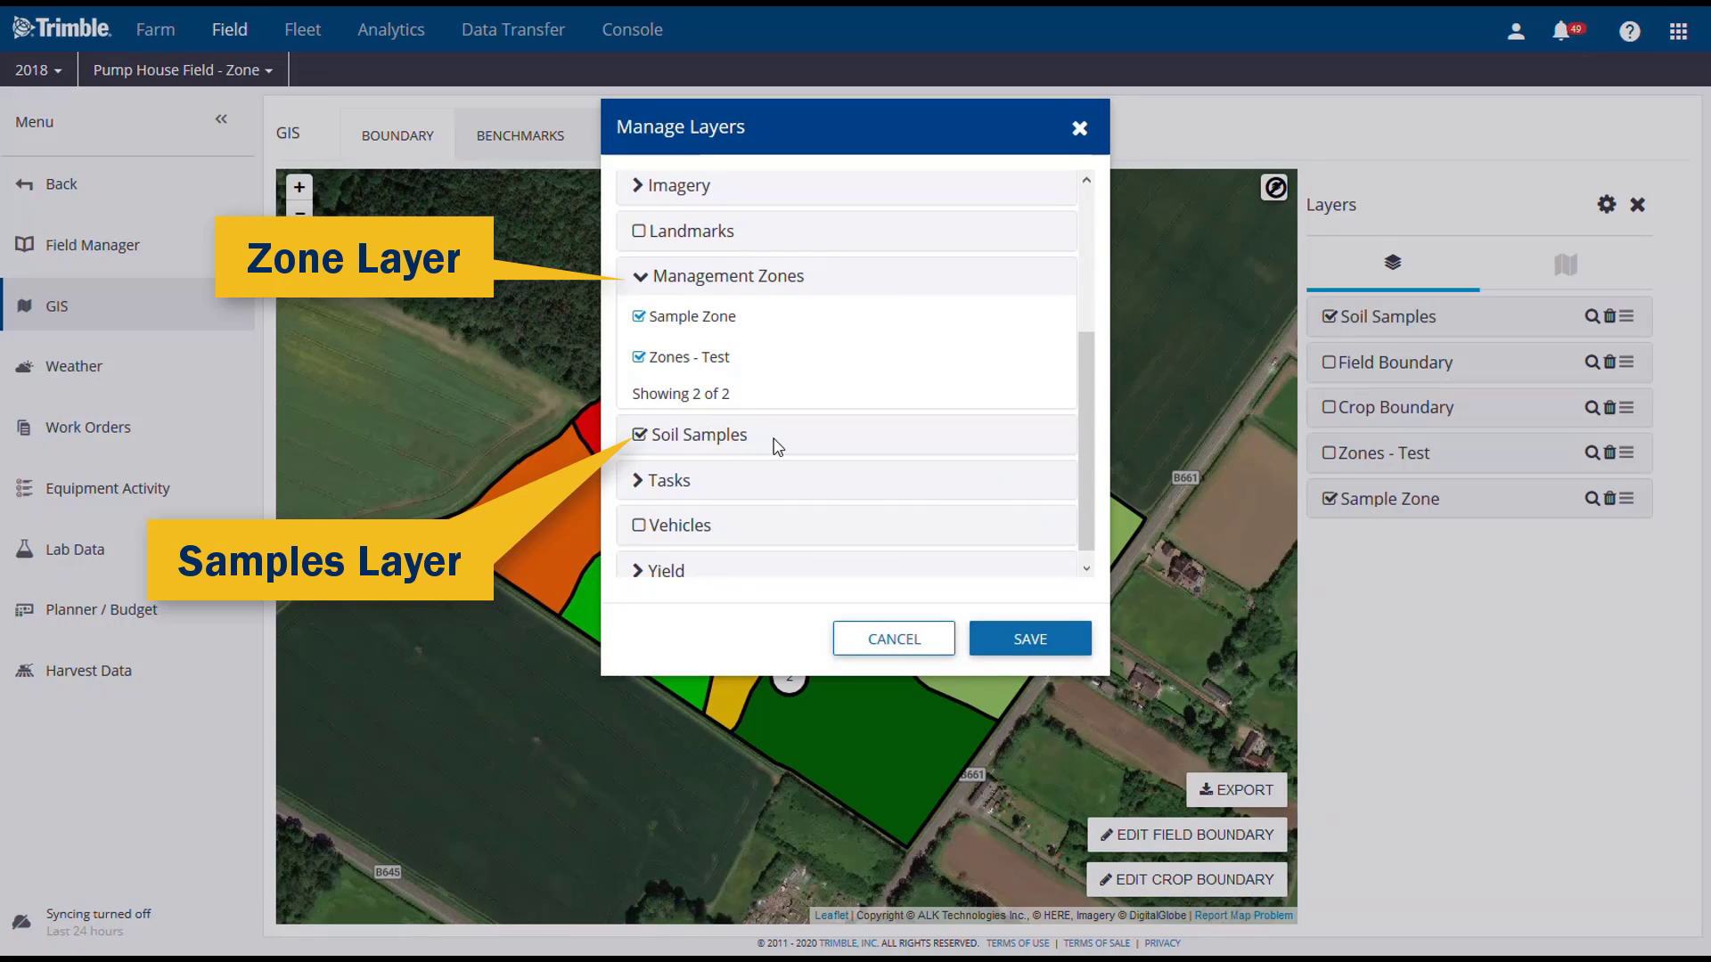
click(989, 637)
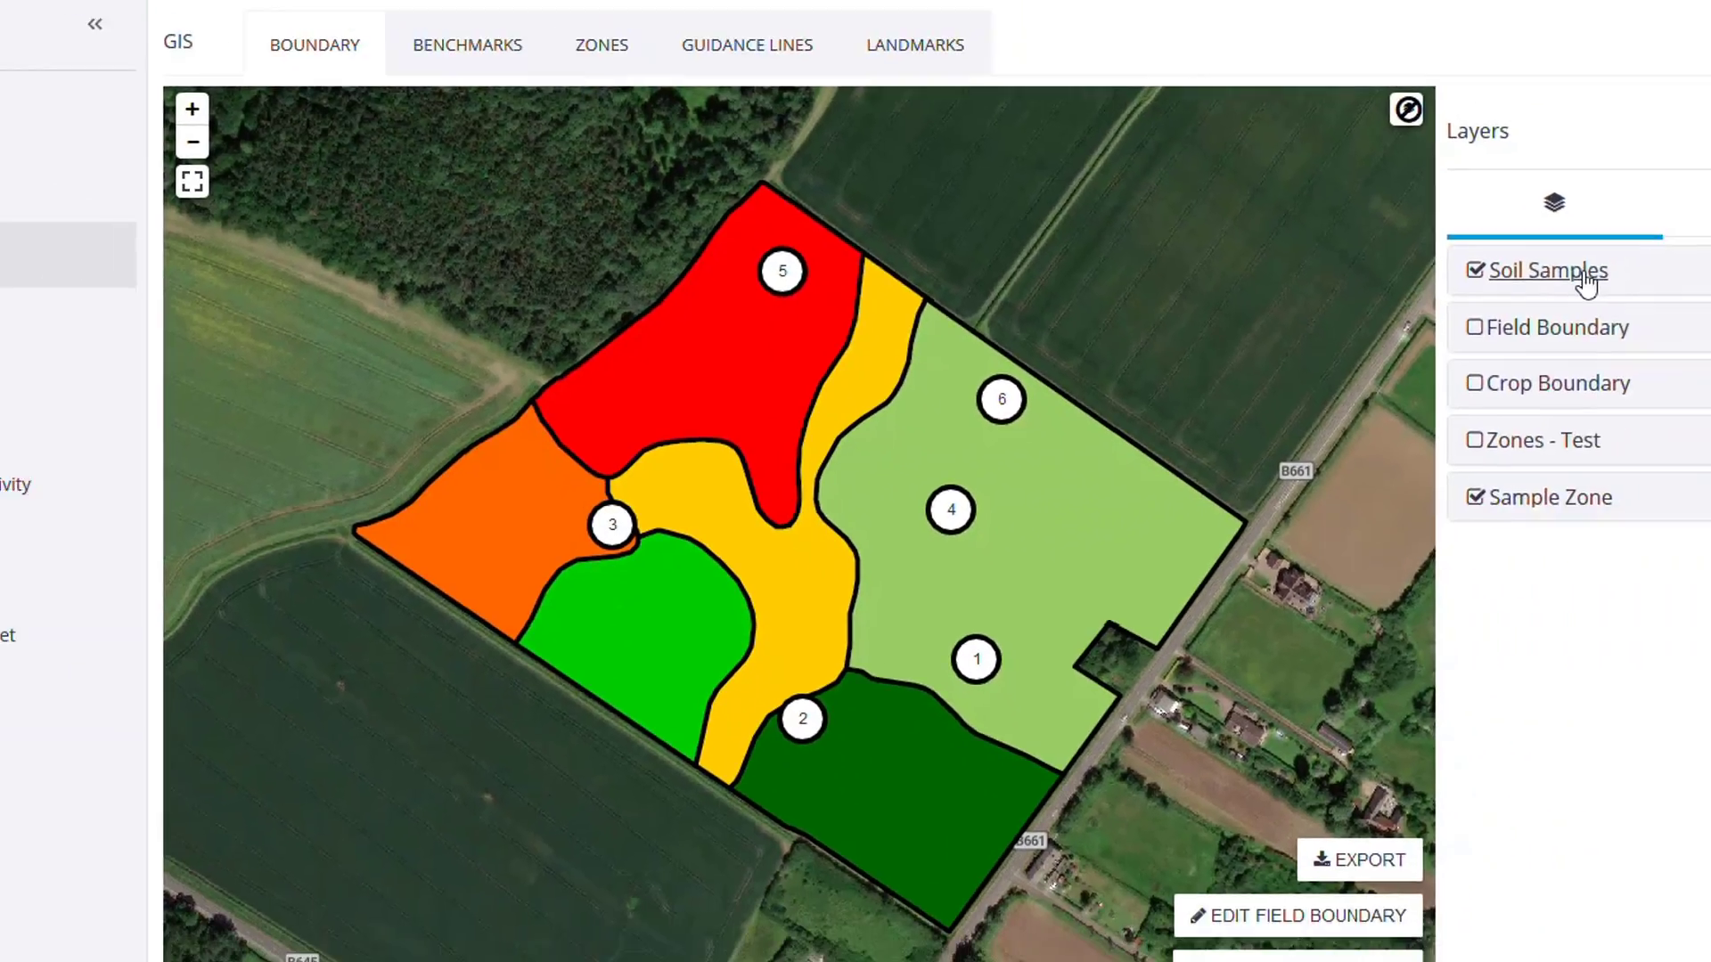
- Expand Soil Samples and show shapefile export options for Sample 1, Sample 2 and Soil Sampling Job
click(1417, 321)
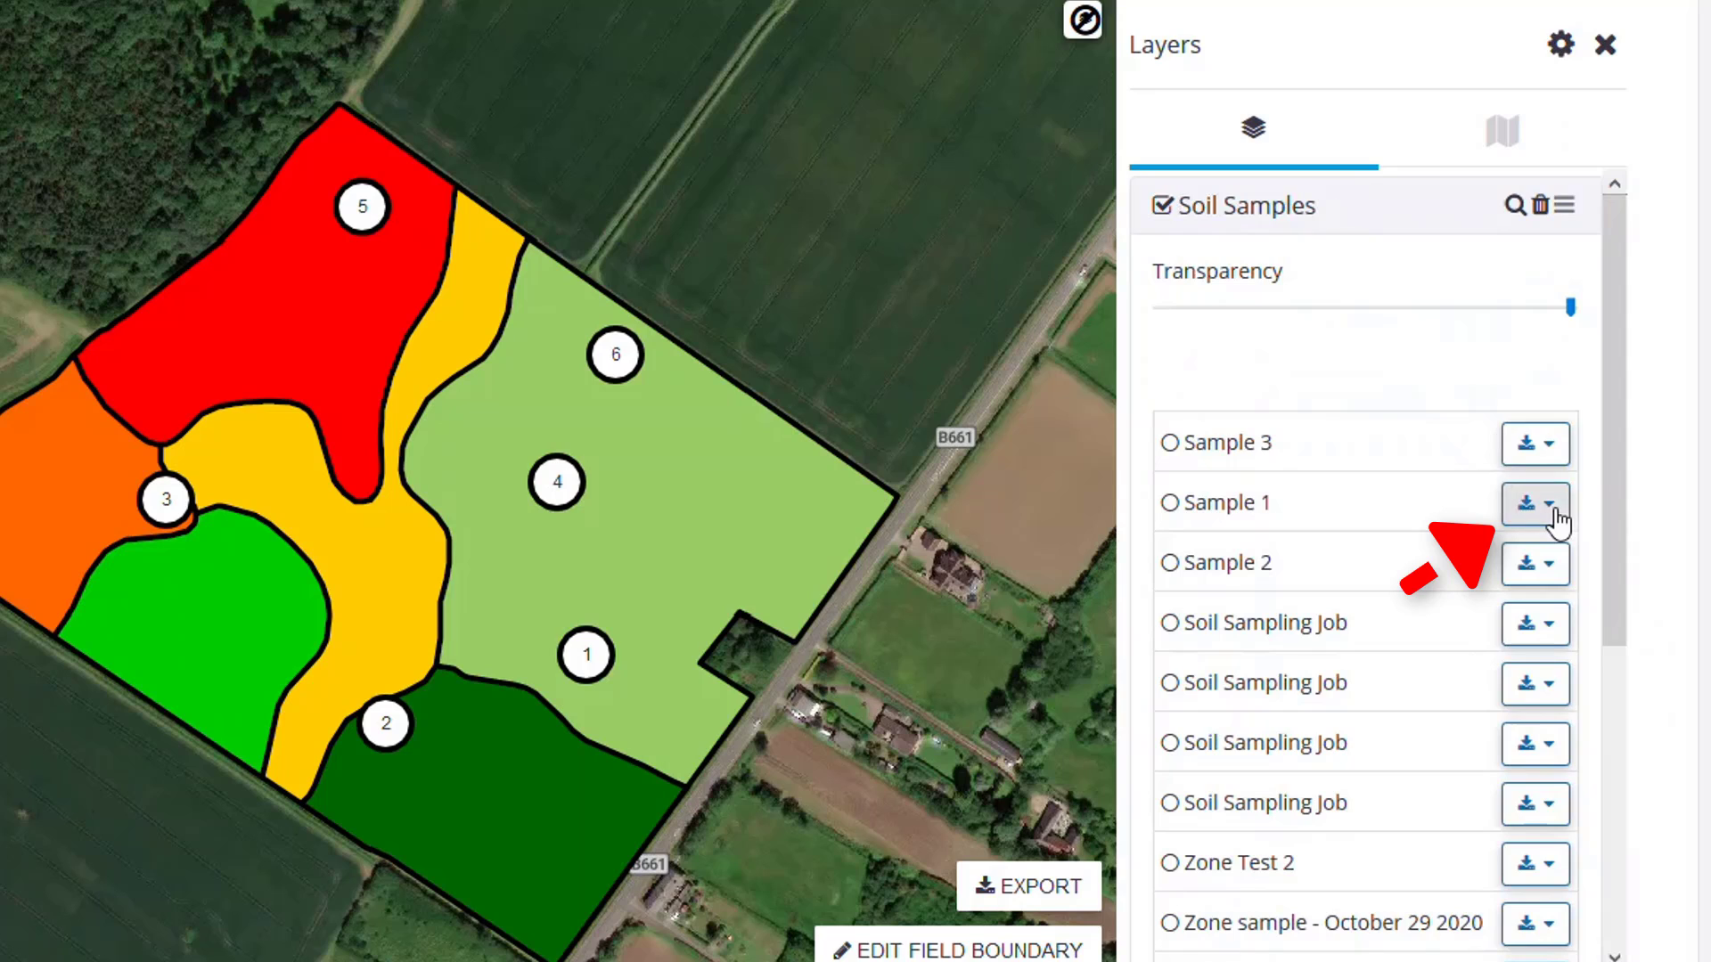
click(1563, 519)
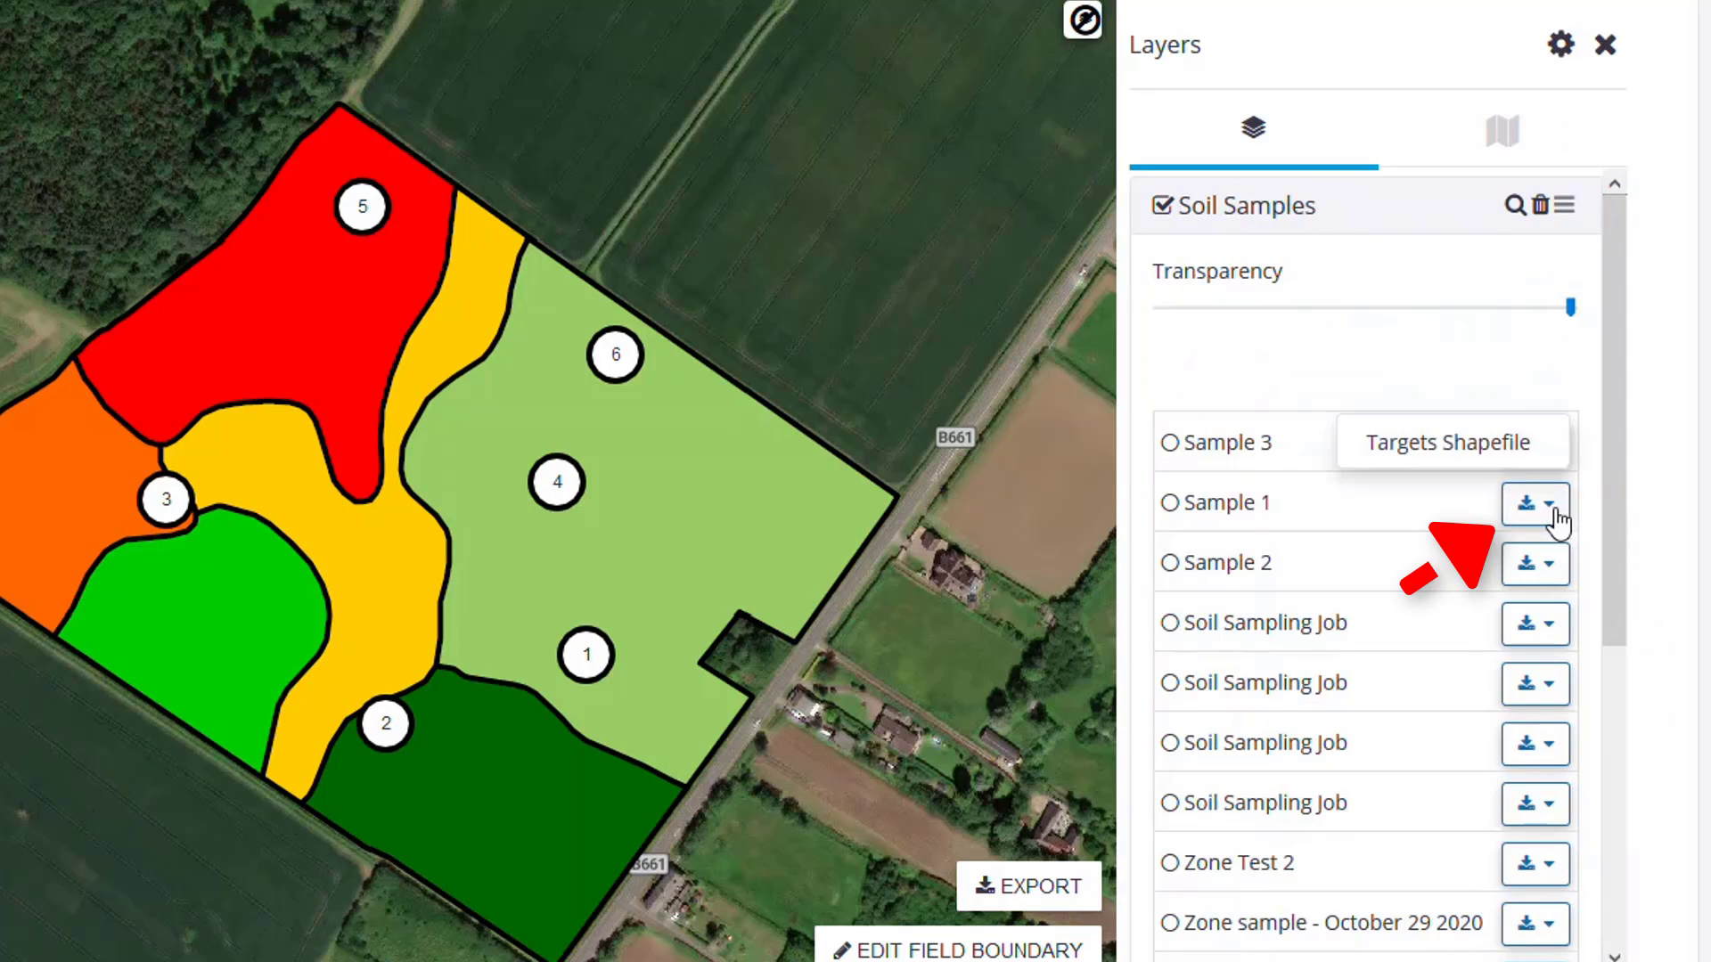
click(1550, 568)
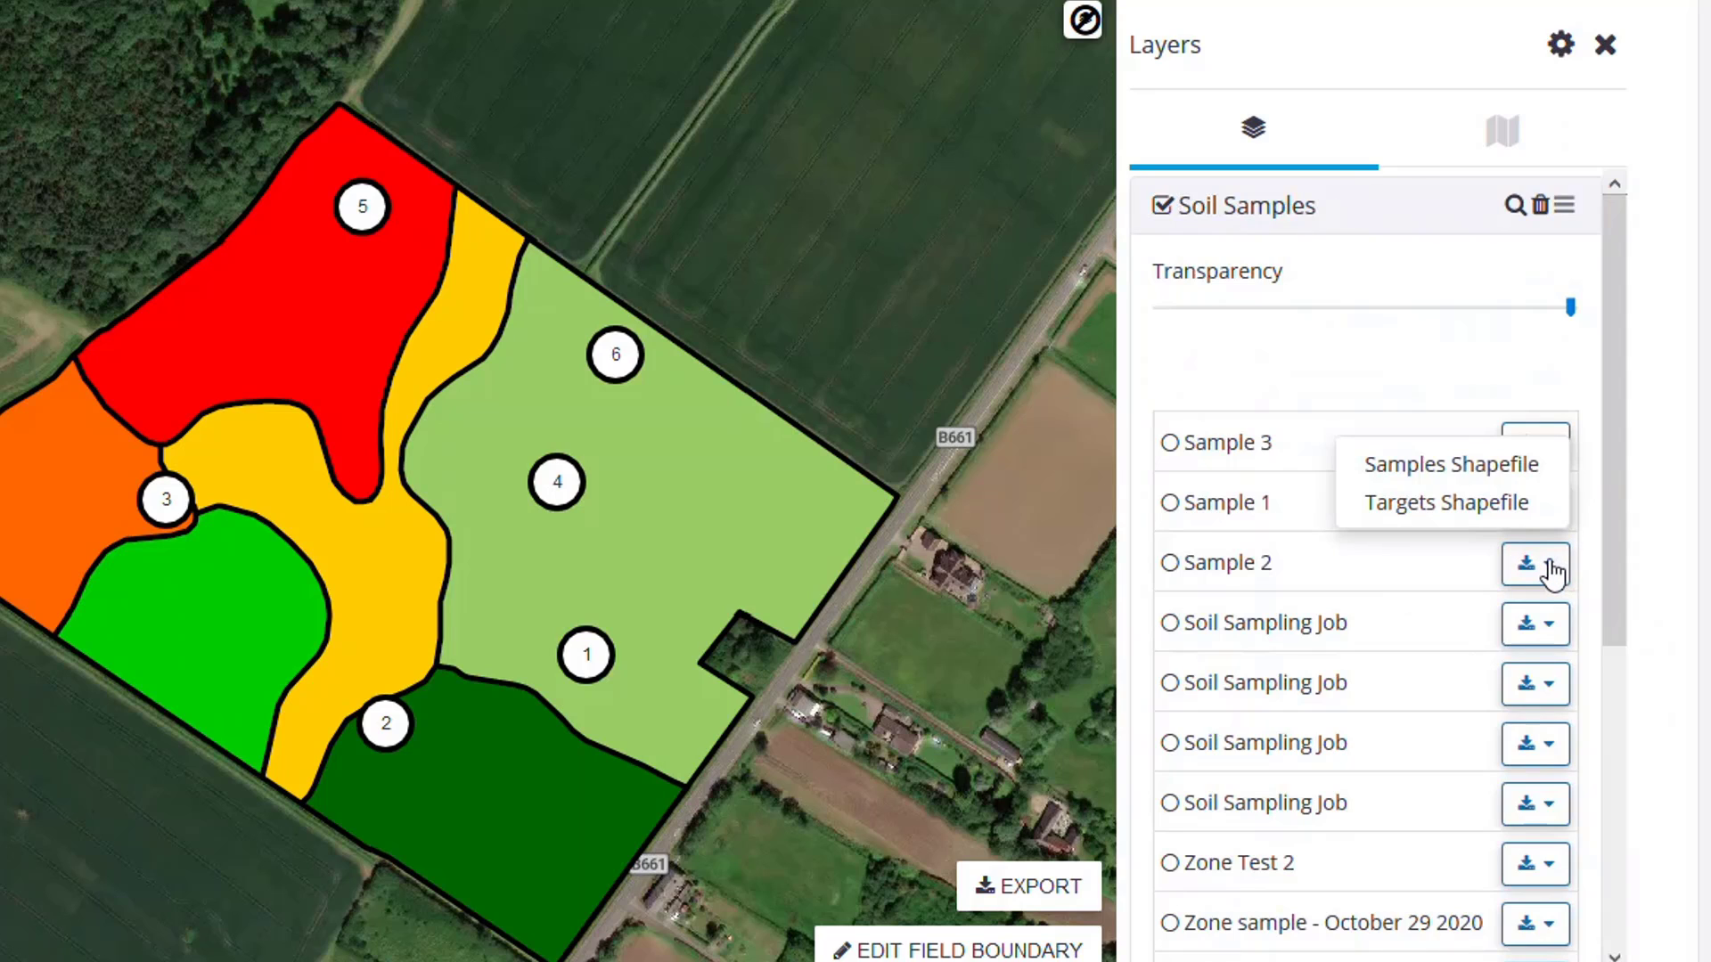
click(1553, 633)
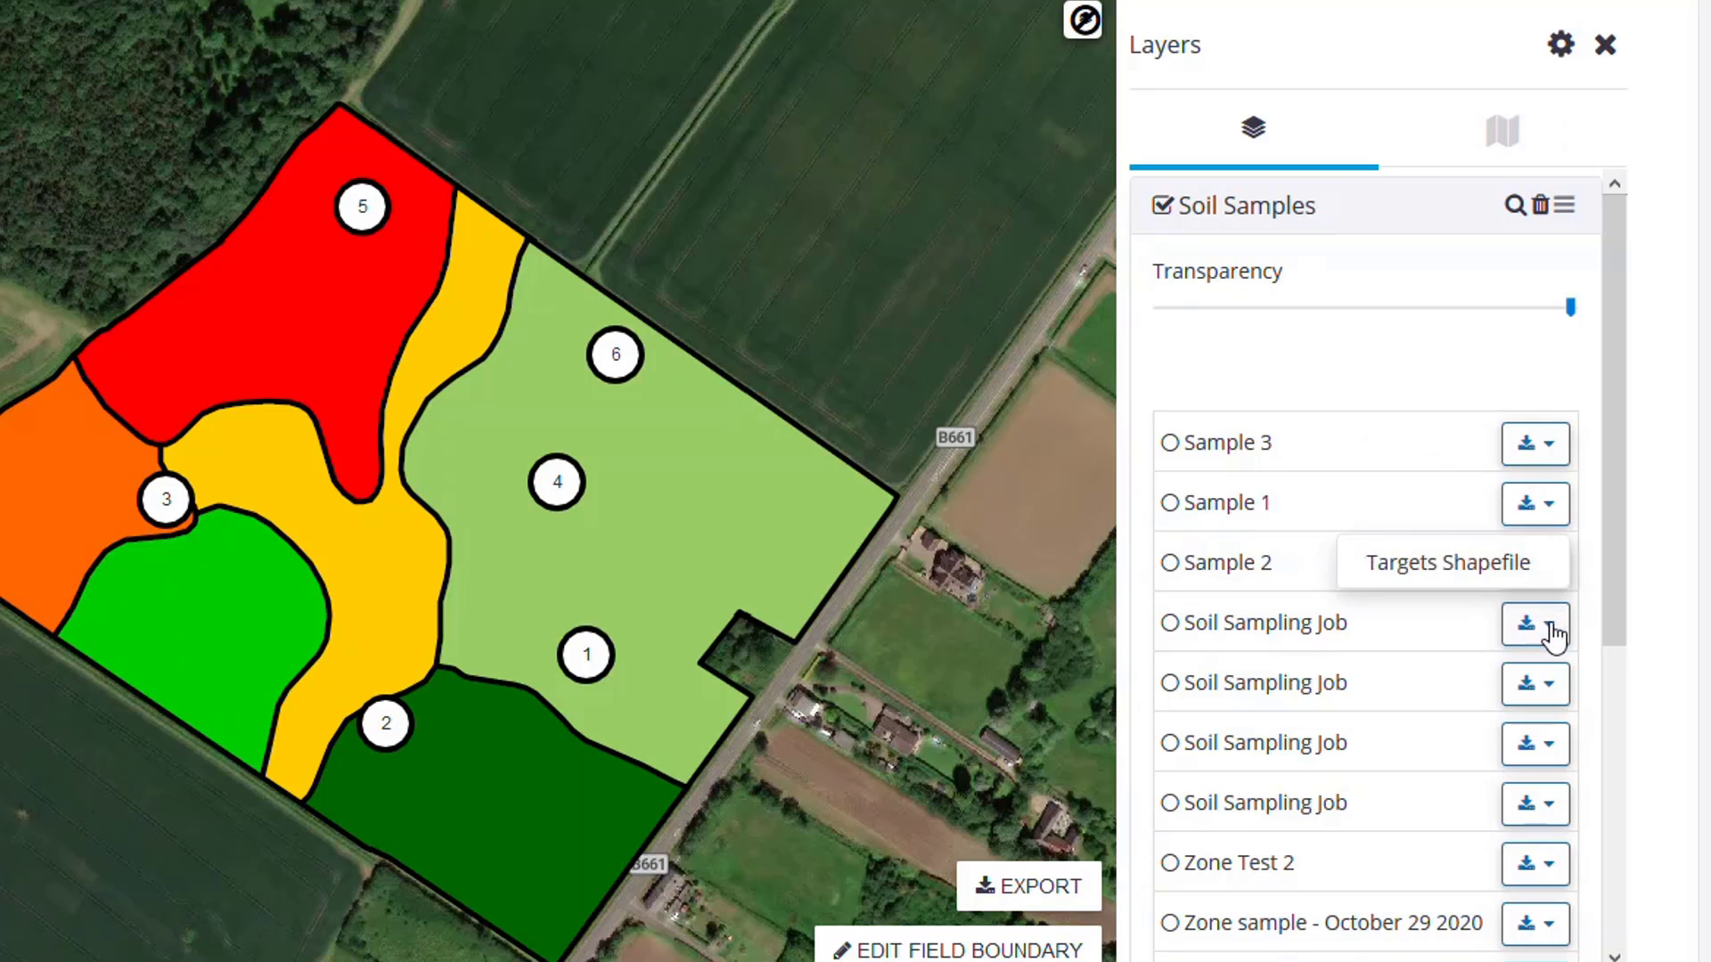